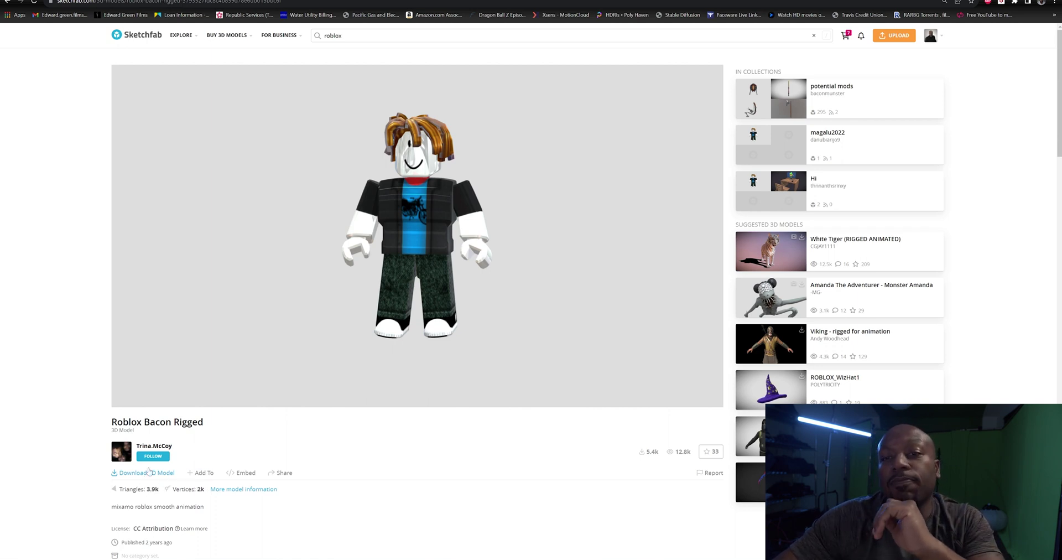
Open the Download dialog for Roblox Bacon Rigged, listing its fbx, USDZ, glTF and GLB formats
{"action": "left_click", "coordinate": [143, 473]}
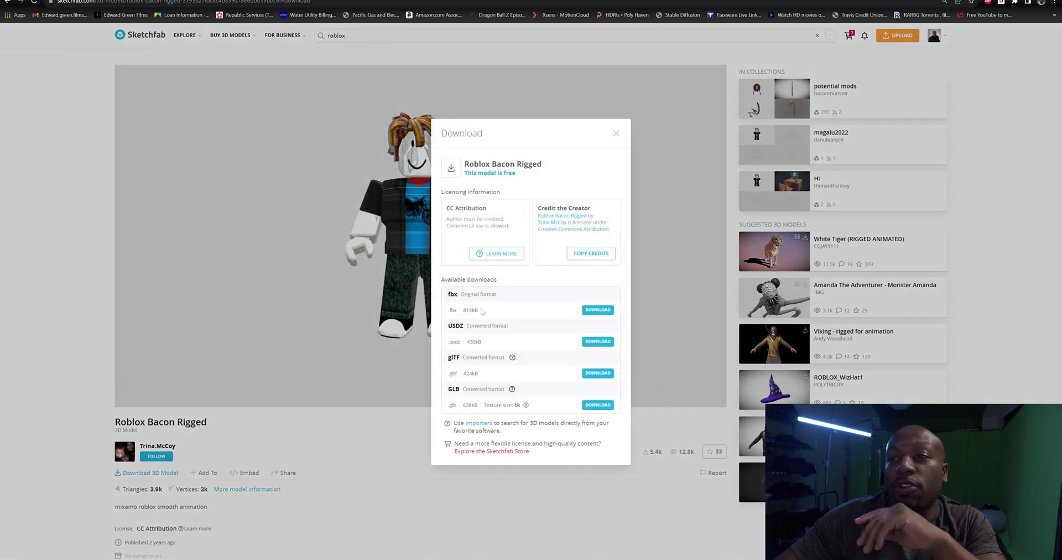
Close the Sketchfab Download dialog
{"action": "left_click", "coordinate": [616, 134]}
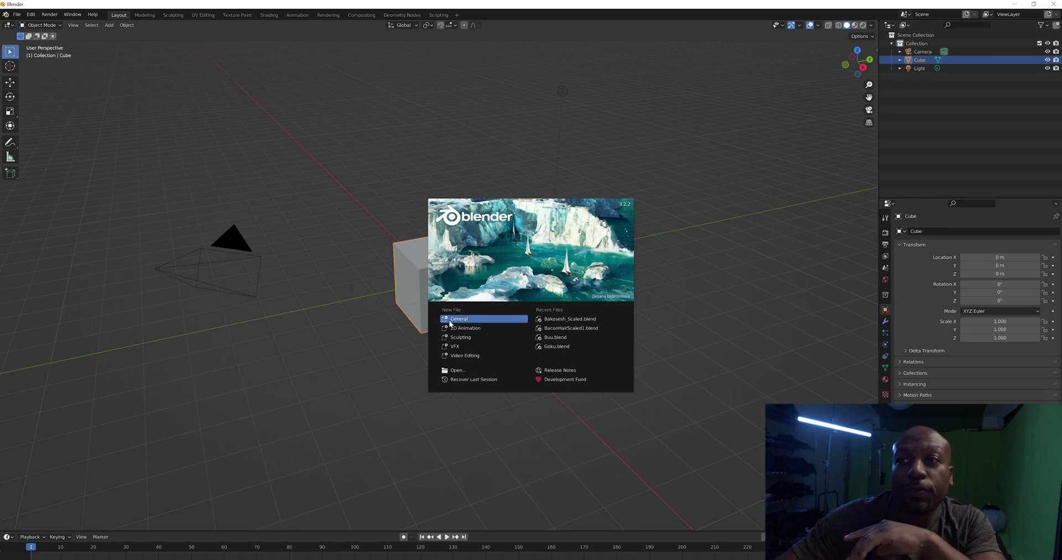
Start a General scene, delete the default cube, and bring up File > Import formats
{"action": "left_click", "coordinate": [450, 260]}
{"action": "right_click", "coordinate": [451, 260]}
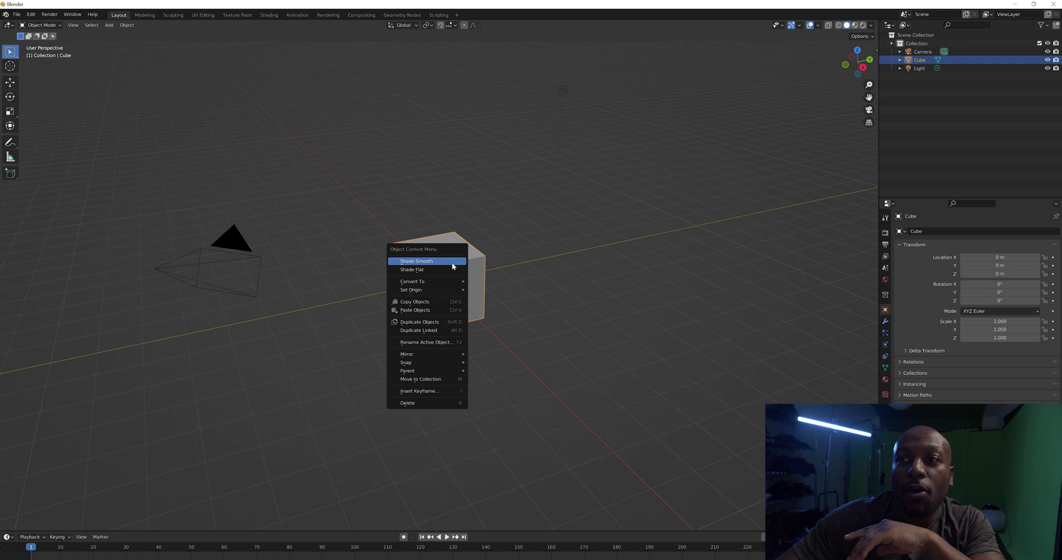
{"action": "left_click", "coordinate": [409, 402]}
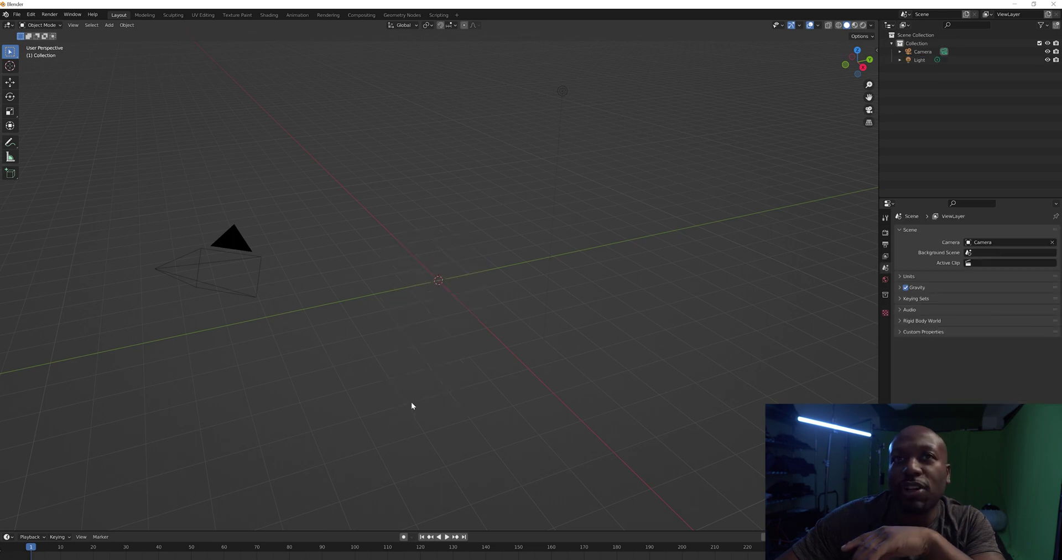
{"action": "left_click", "coordinate": [19, 14]}
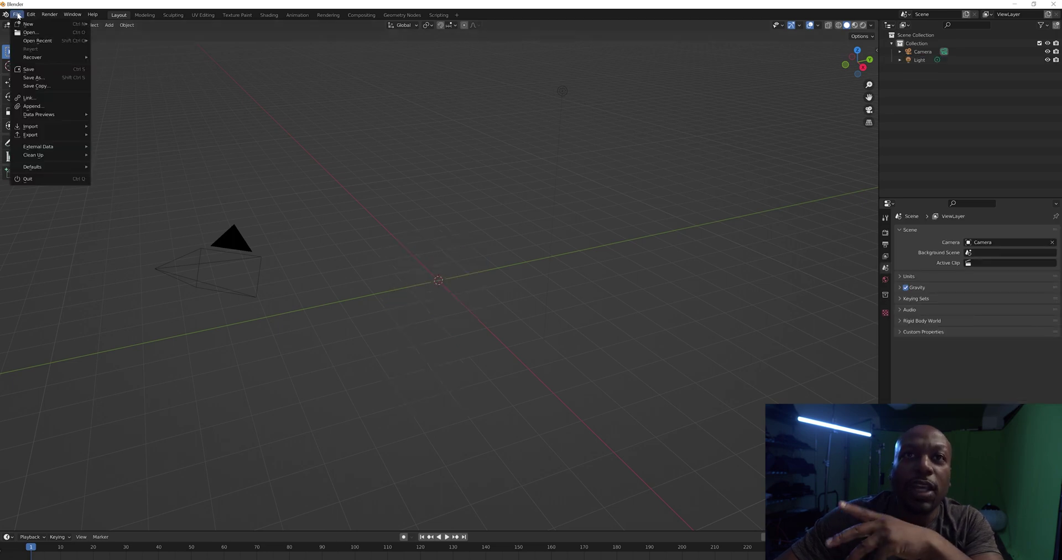
{"action": "mouse_move", "coordinate": [44, 133]}
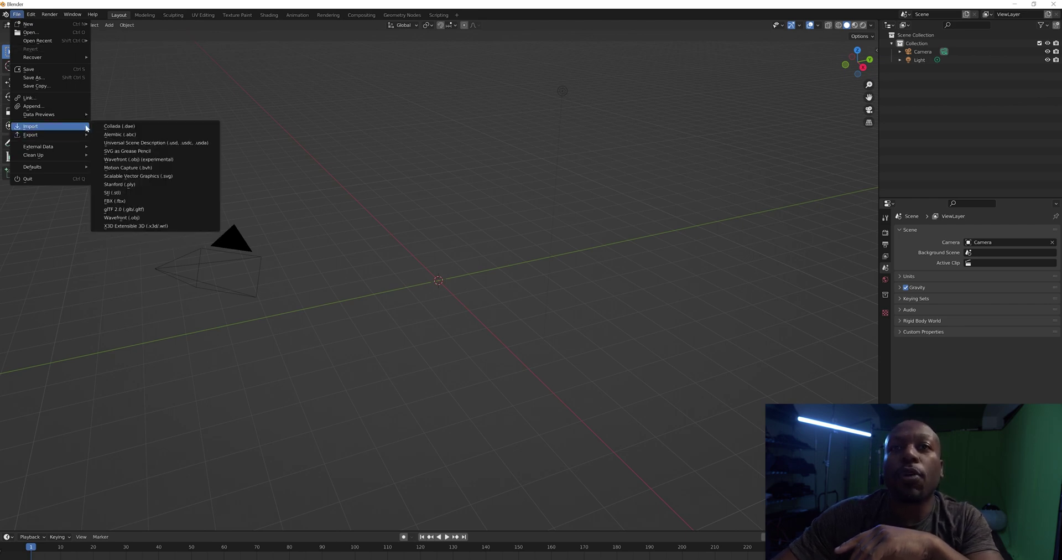
Import Running (7).fbx from Downloads > source as FBX with Animation turned off
{"action": "left_click", "coordinate": [118, 201]}
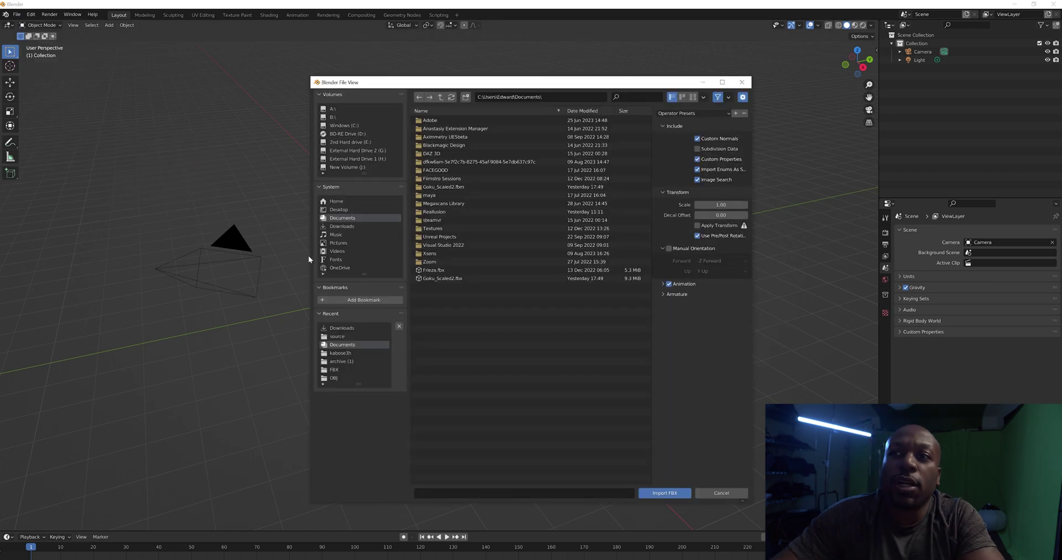
{"action": "left_click", "coordinate": [342, 226]}
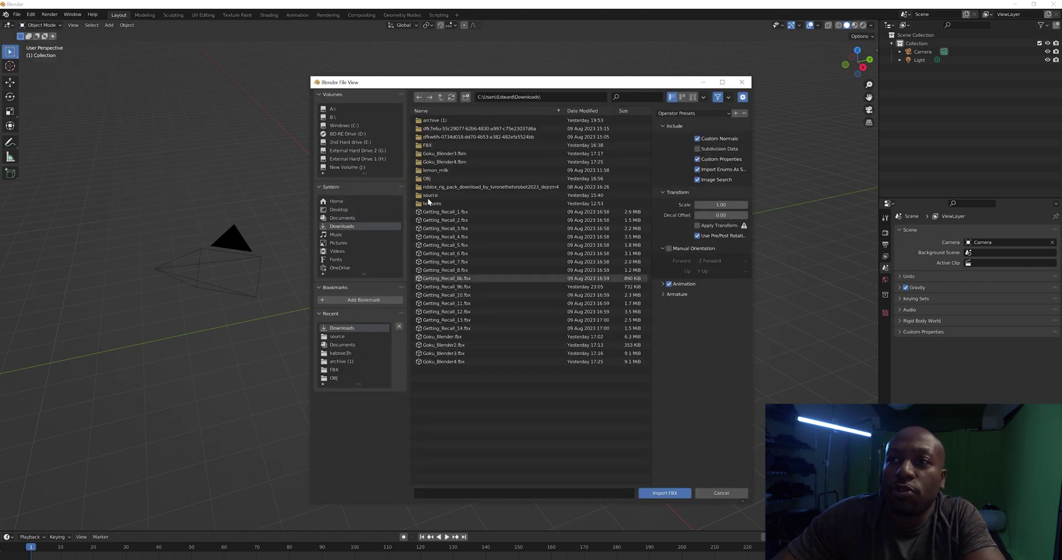
{"action": "double_click", "coordinate": [430, 196]}
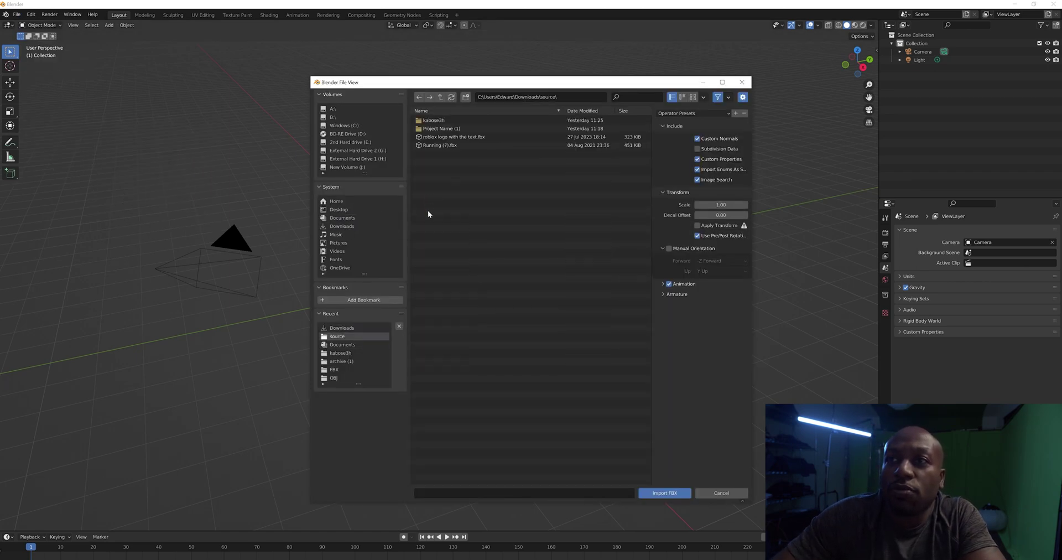
{"action": "left_click", "coordinate": [438, 146]}
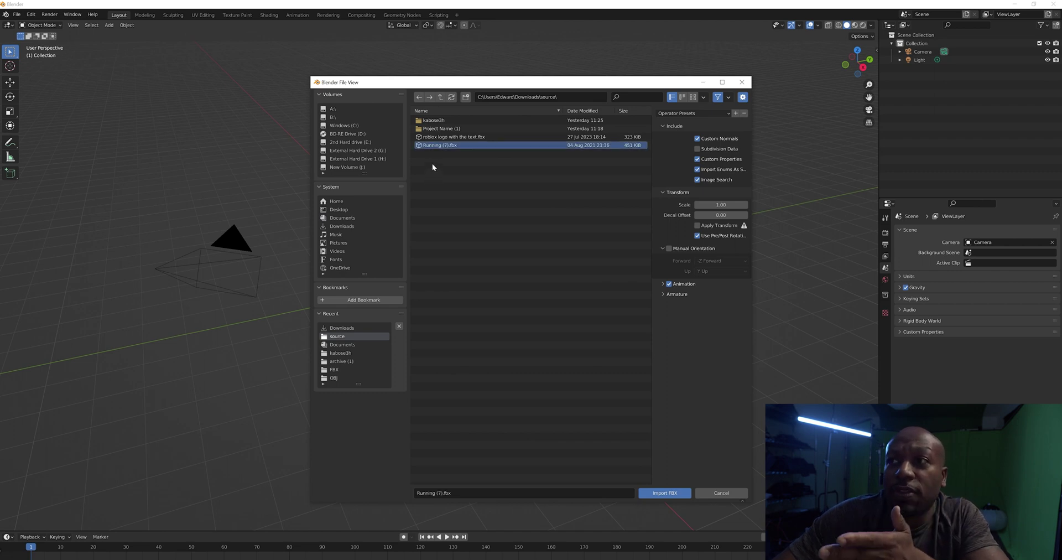
{"action": "left_click", "coordinate": [669, 284]}
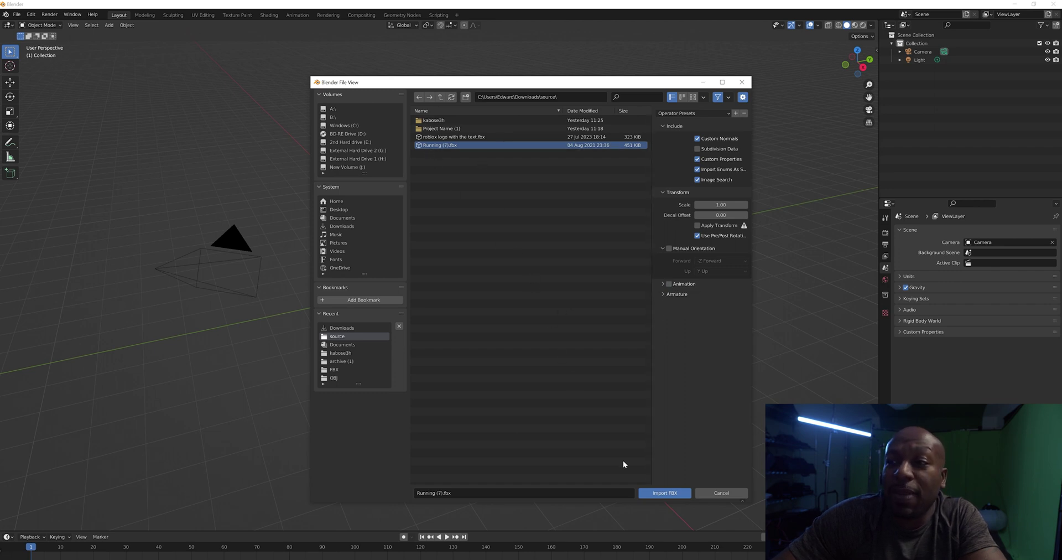
{"action": "left_click", "coordinate": [652, 493]}
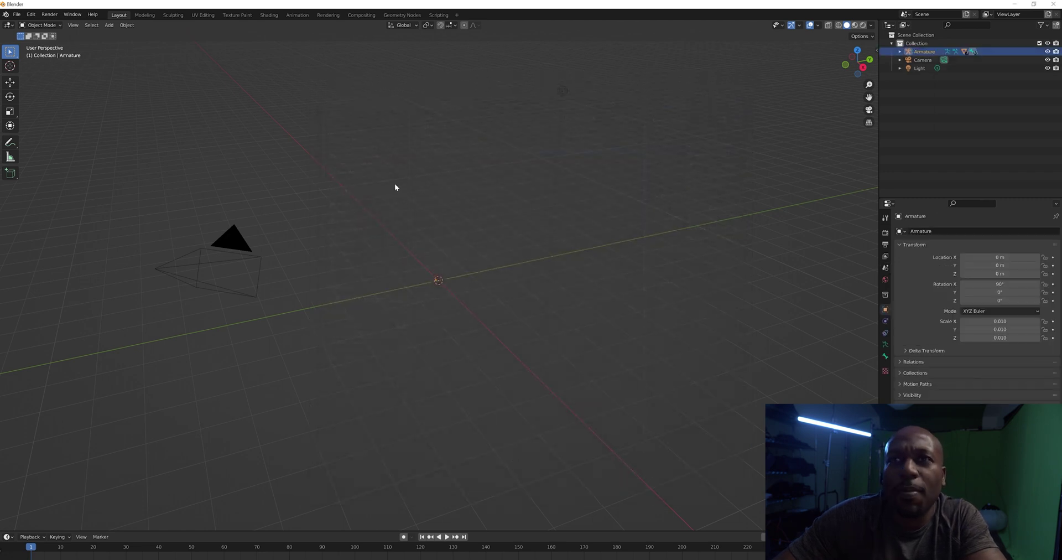
Zoom and orbit to a front view of the tiny character at the origin, then select Scale X
{"action": "scroll", "coordinate": [423, 309], "scroll_direction": "up", "scroll_amount": 5}
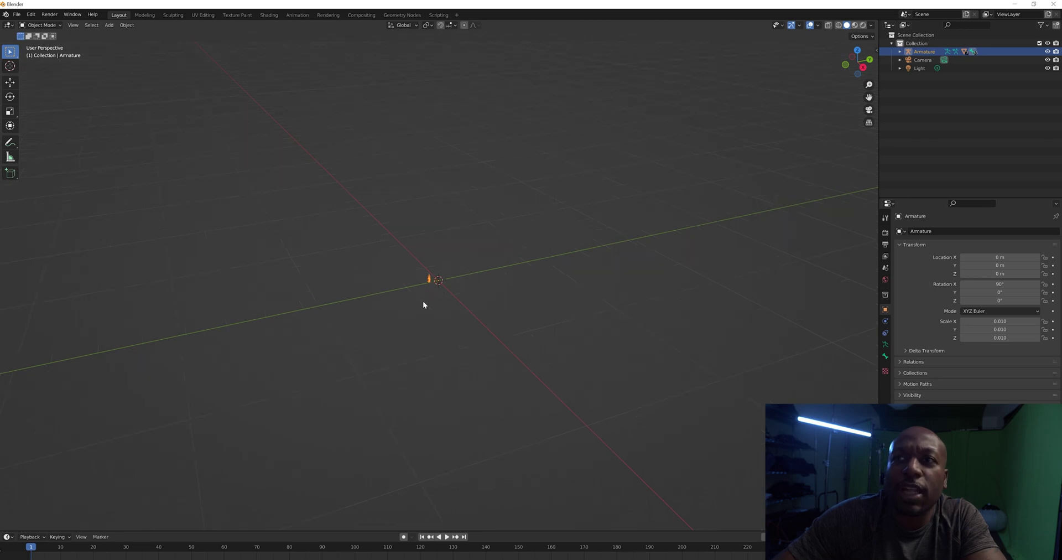
{"action": "middle_click_drag", "start_coordinate": [437, 270], "coordinate": [469, 253]}
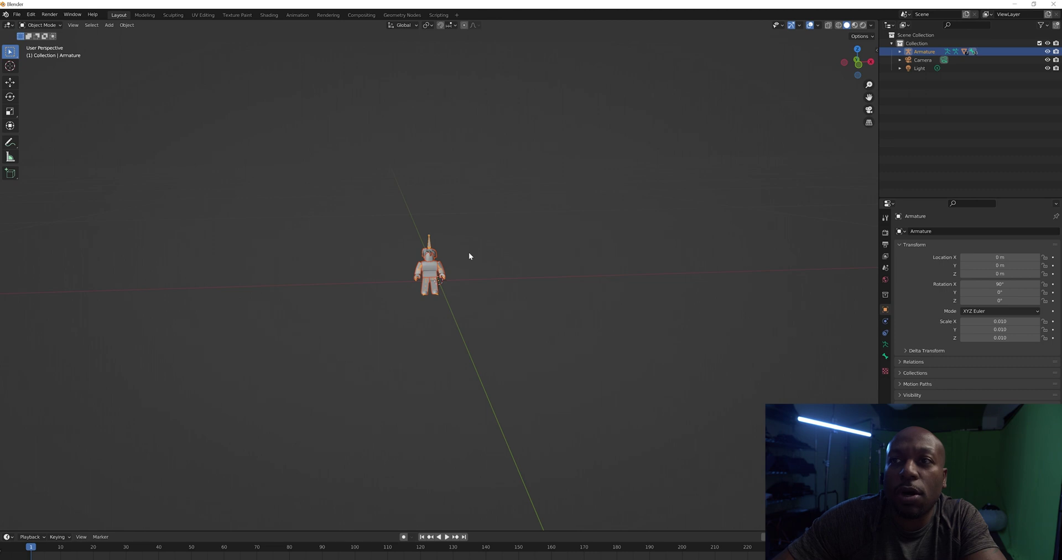
{"action": "scroll", "coordinate": [469, 253], "scroll_direction": "up", "scroll_amount": 3}
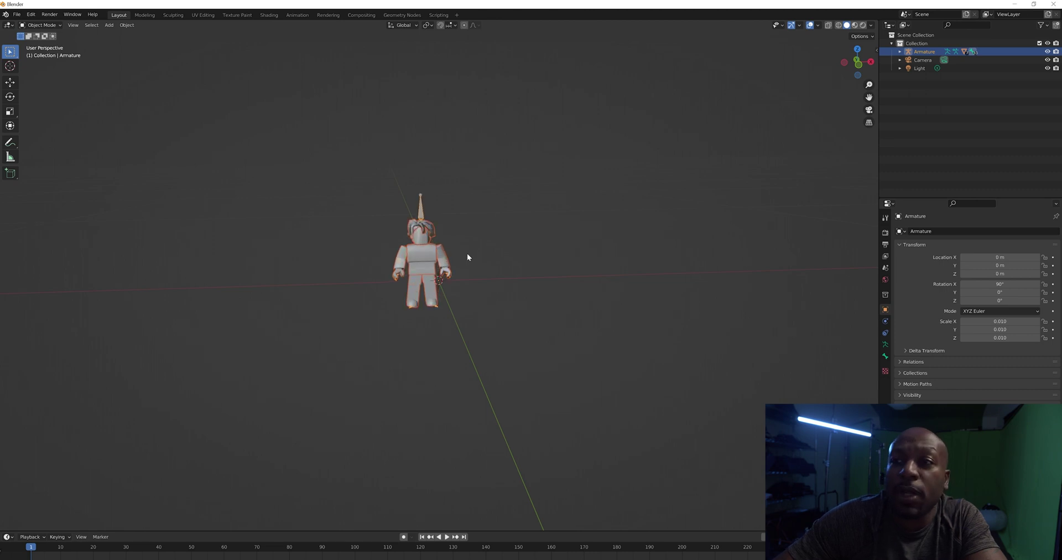
{"action": "scroll", "coordinate": [465, 260], "scroll_direction": "down", "scroll_amount": 4}
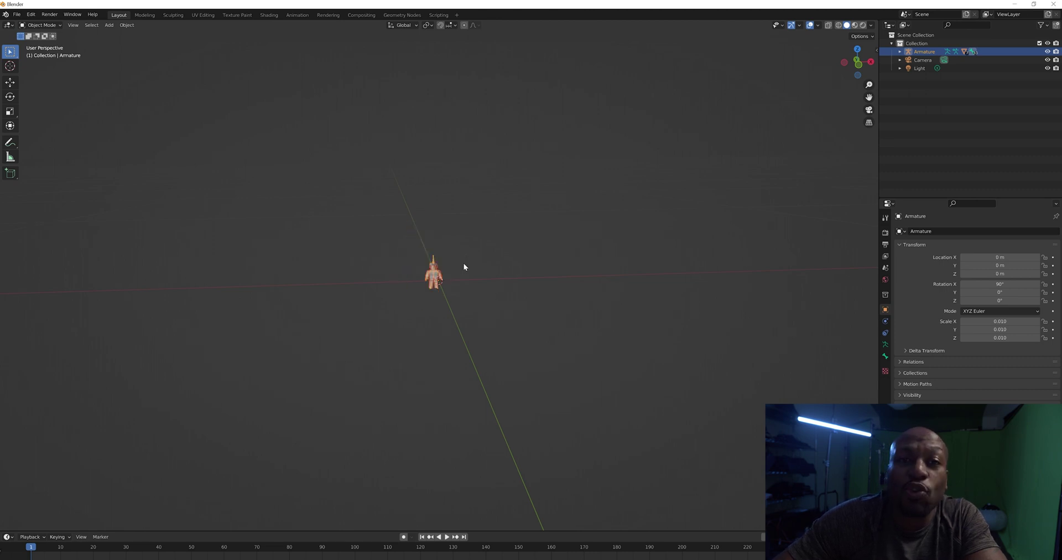
{"action": "scroll", "coordinate": [463, 269], "scroll_direction": "down", "scroll_amount": 2}
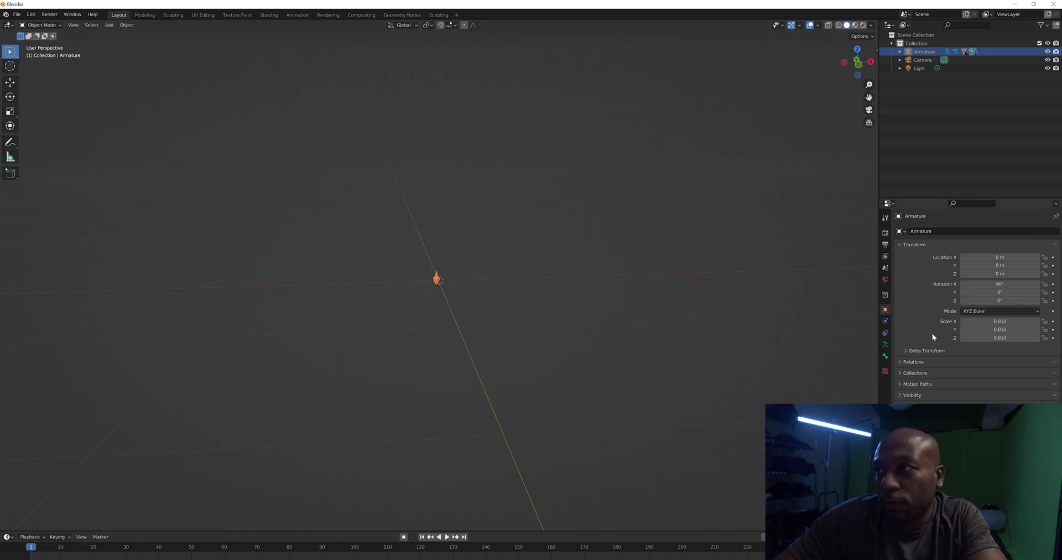
{"action": "left_click", "coordinate": [1000, 321]}
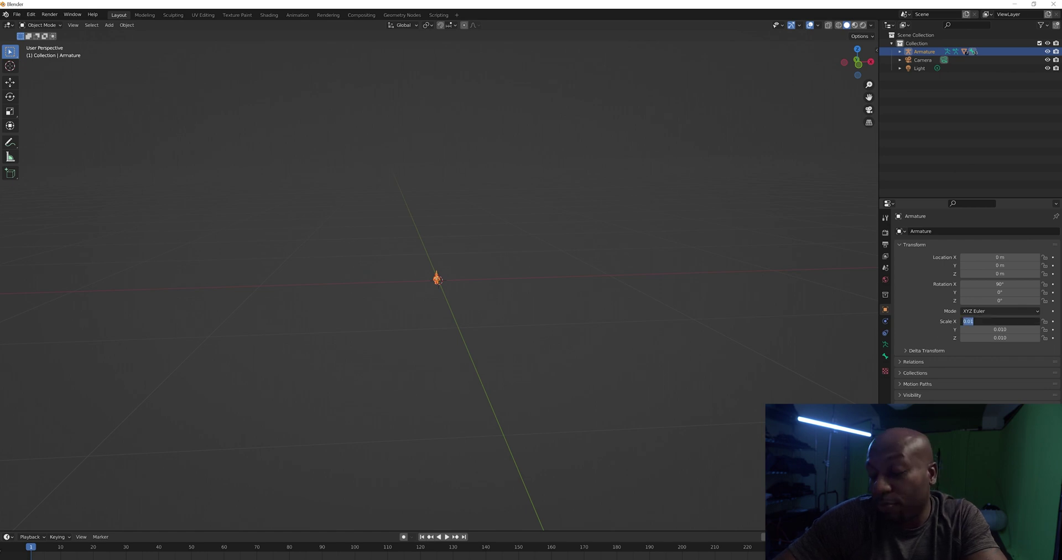
Set the Armature's X, Y and Z scale to 10, then zoom in and expand it in the outliner
{"action": "type", "text": "1"}
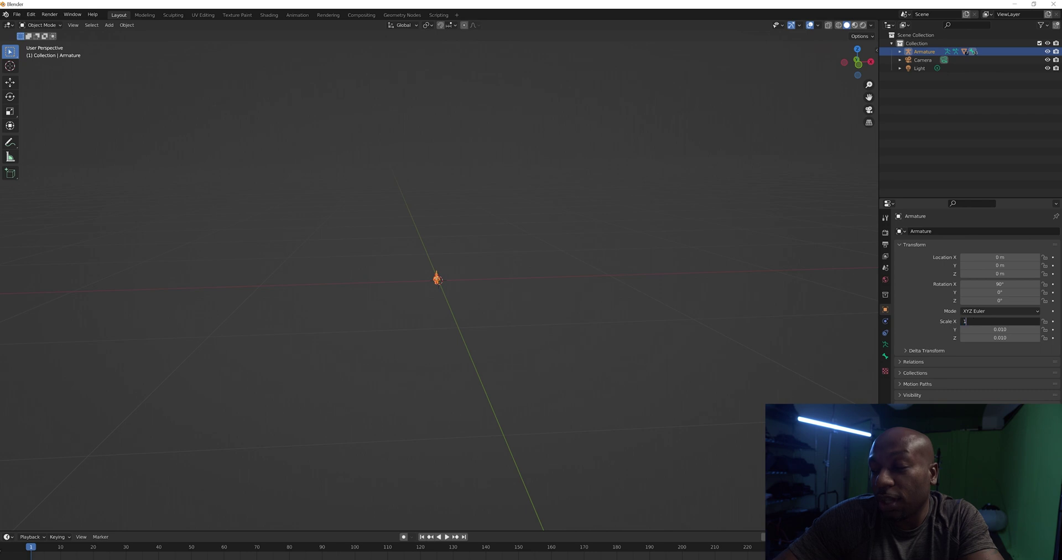
{"action": "type", "text": "0"}
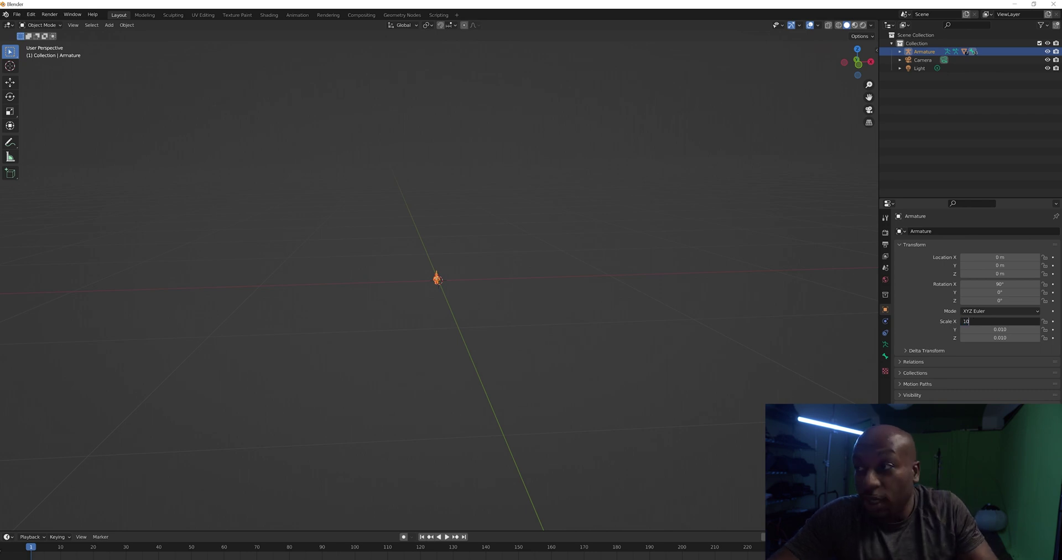
{"action": "key", "text": "Tab"}
{"action": "type", "text": "10"}
{"action": "key", "text": "Tab"}
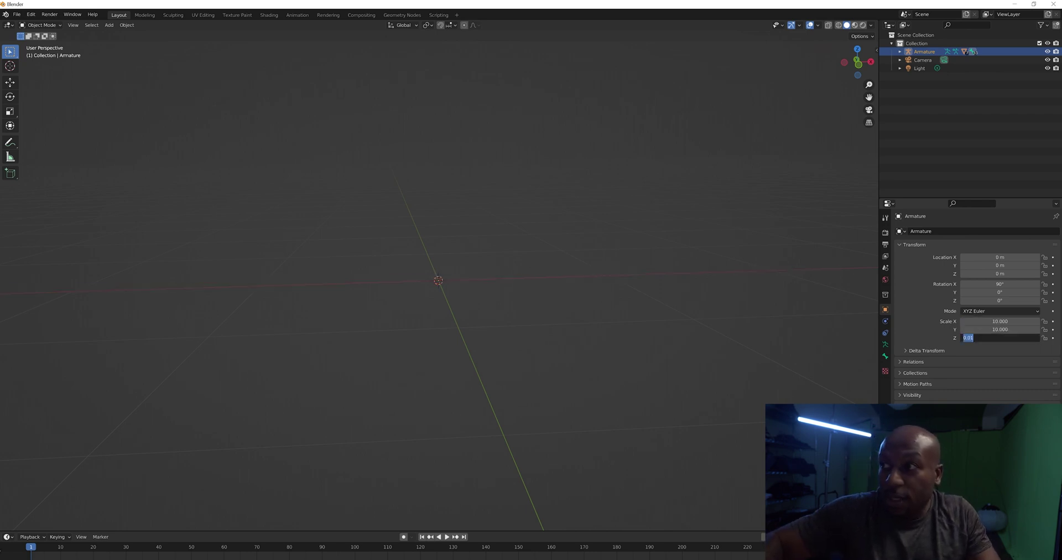
{"action": "type", "text": "10"}
{"action": "key", "text": "Tab"}
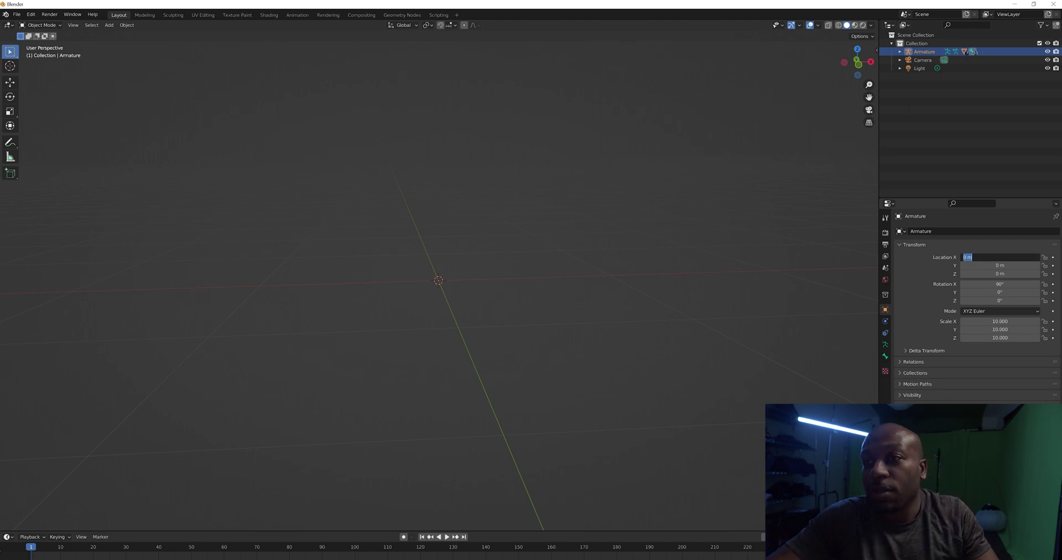
{"action": "left_click", "coordinate": [466, 306]}
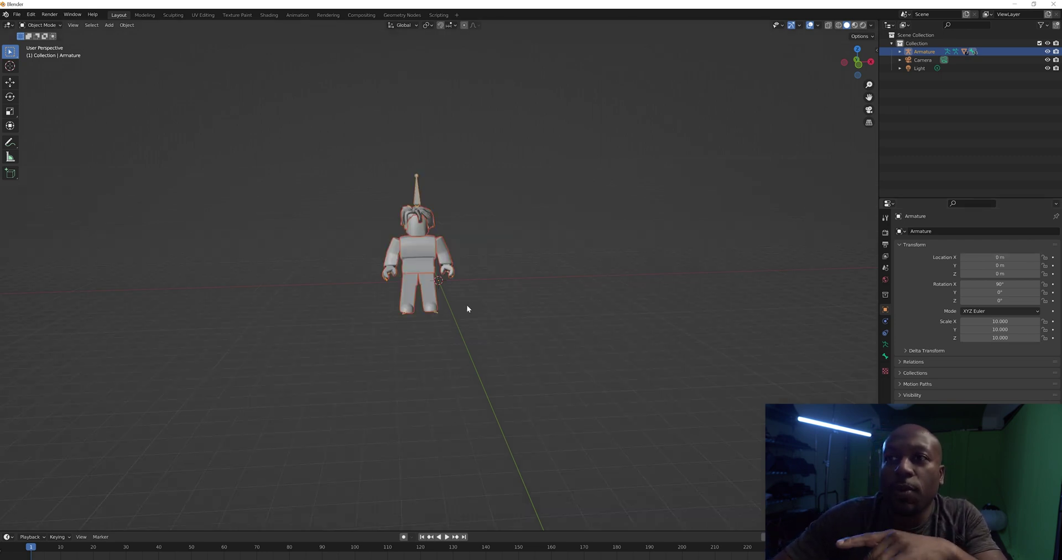
{"action": "scroll", "coordinate": [446, 293], "scroll_direction": "up", "scroll_amount": 6}
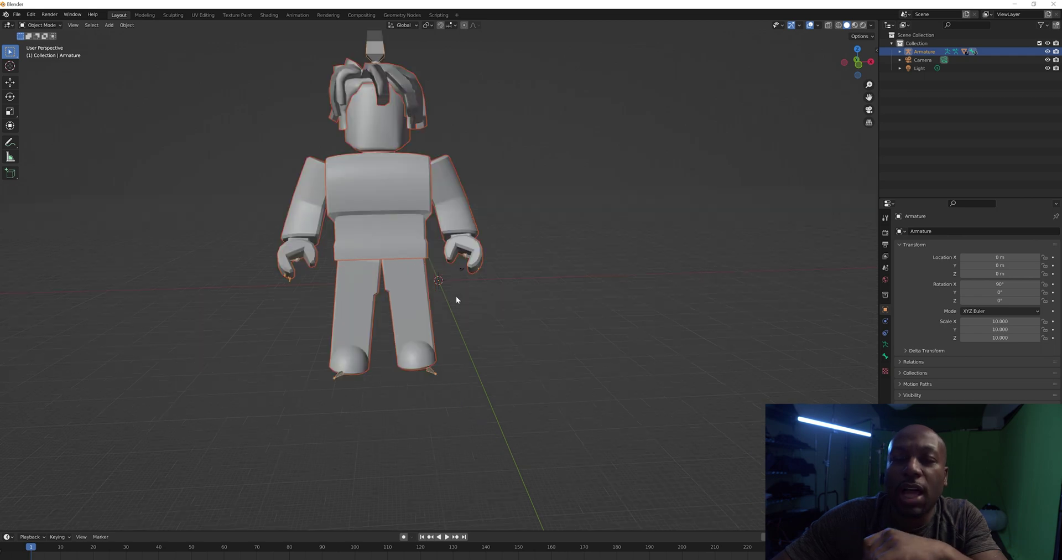
{"action": "left_click", "coordinate": [900, 51]}
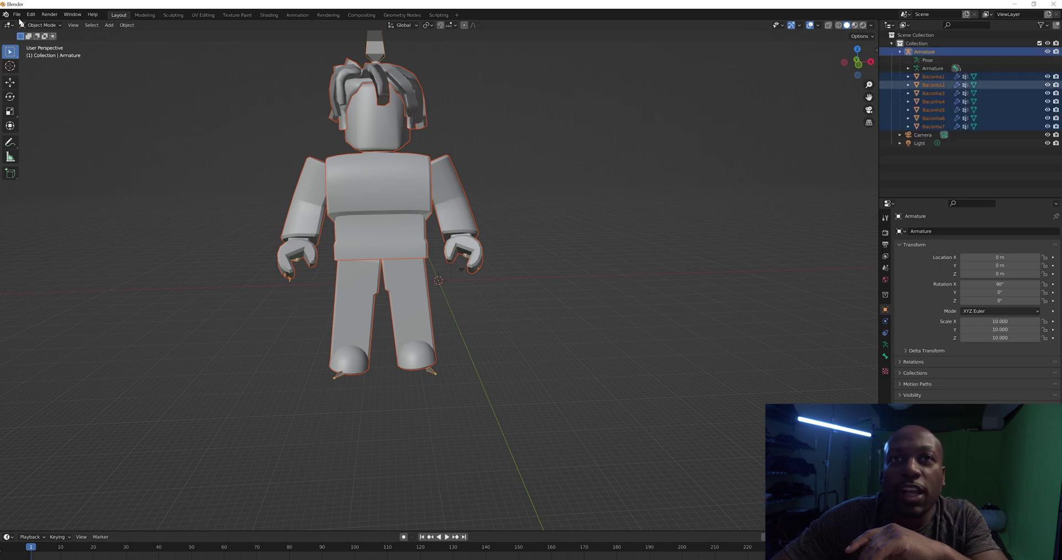
Export the scene via File > Export > Wavefront (.obj) as YTTutorial.obj in Downloads
{"action": "left_click", "coordinate": [17, 15]}
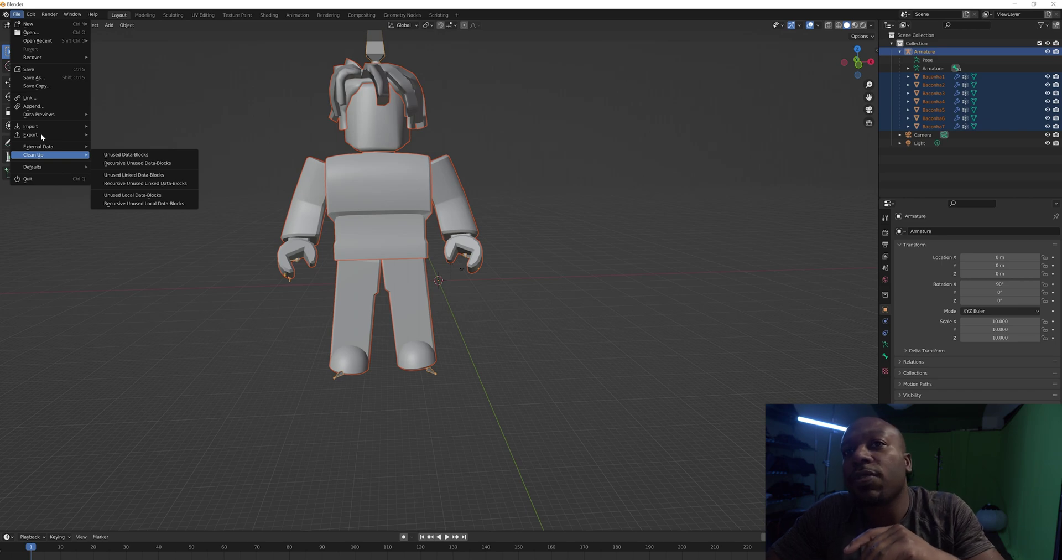
{"action": "mouse_move", "coordinate": [41, 134]}
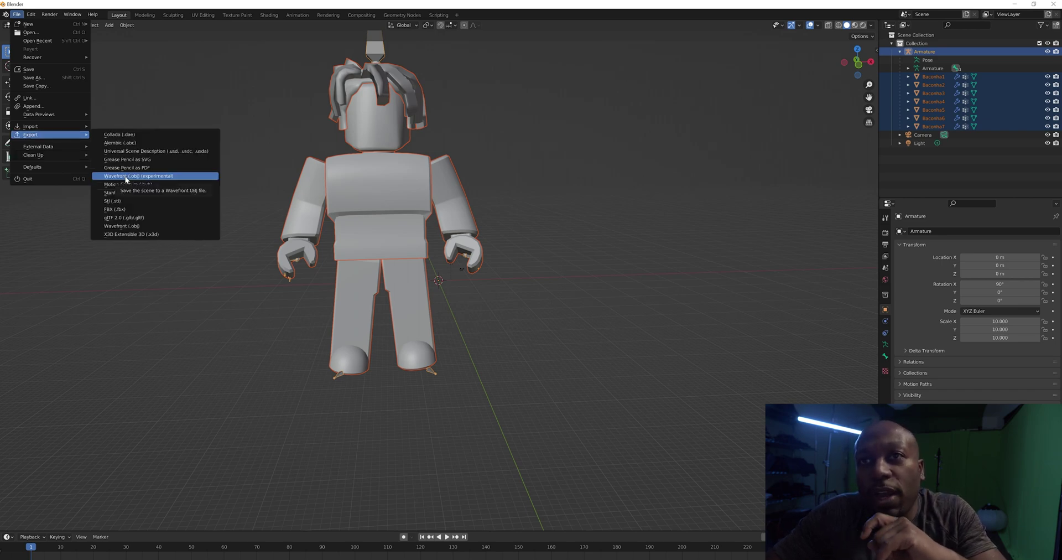
{"action": "left_click", "coordinate": [127, 176]}
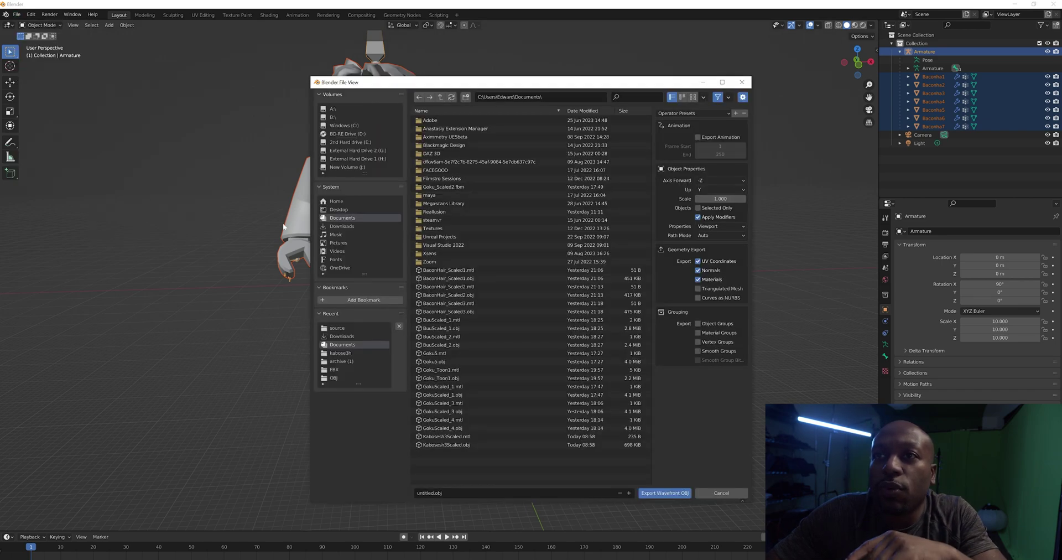
{"action": "left_click", "coordinate": [341, 226]}
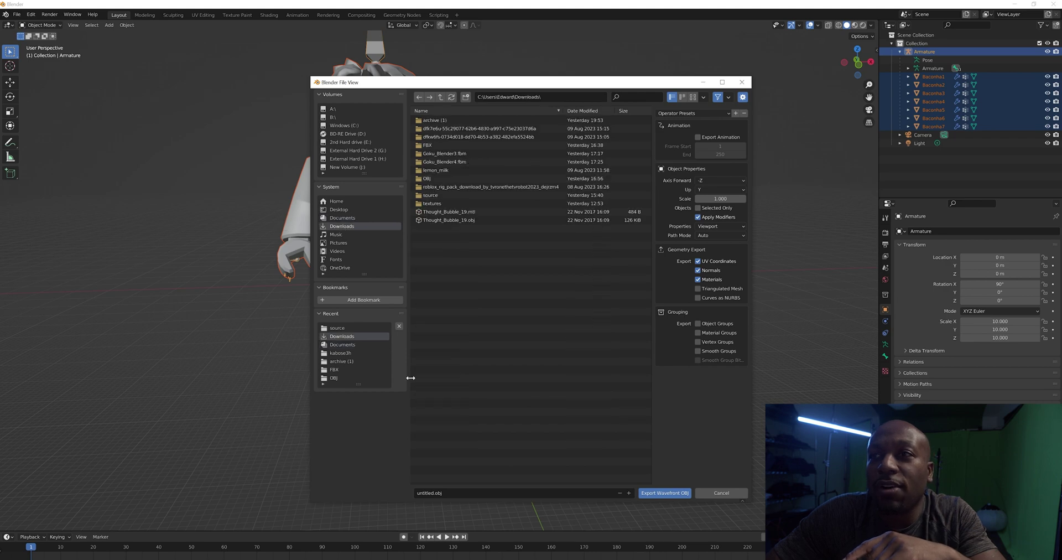
{"action": "left_click", "coordinate": [432, 491]}
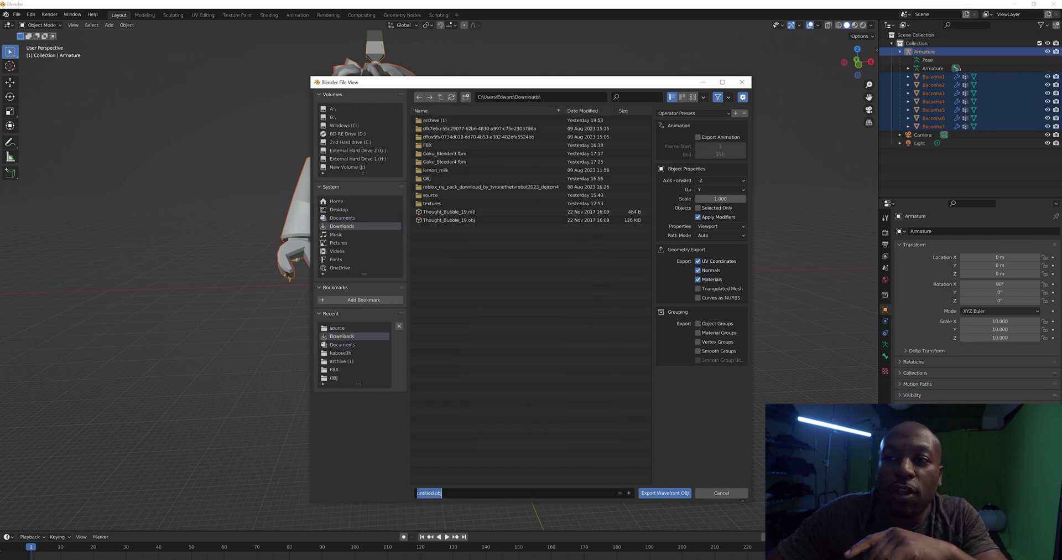
{"action": "key", "text": "shift+Left"}
{"action": "key", "text": "shift+Left"}
{"action": "key", "text": "shift+Left"}
{"action": "key", "text": "shift+Left"}
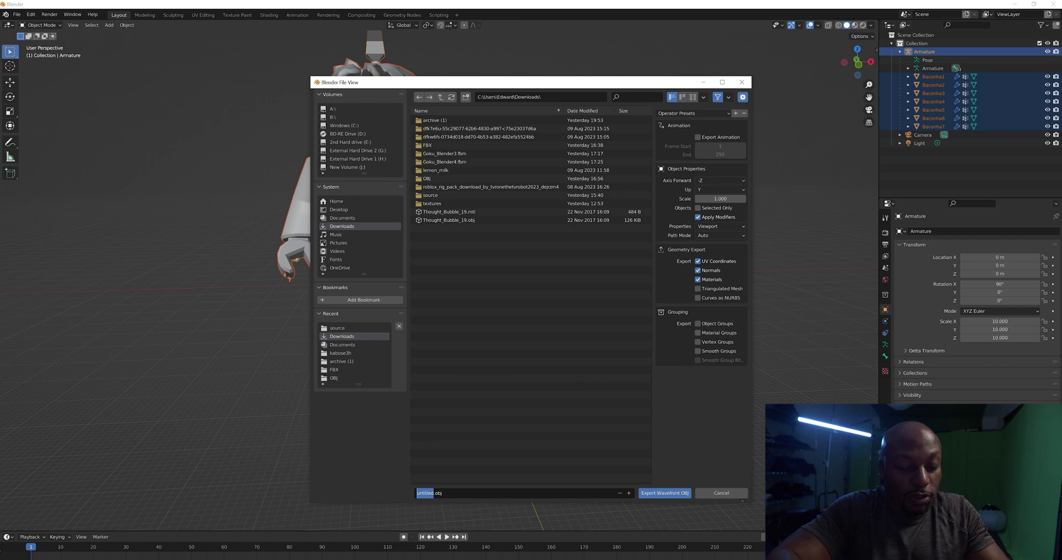
{"action": "type", "text": "YT"}
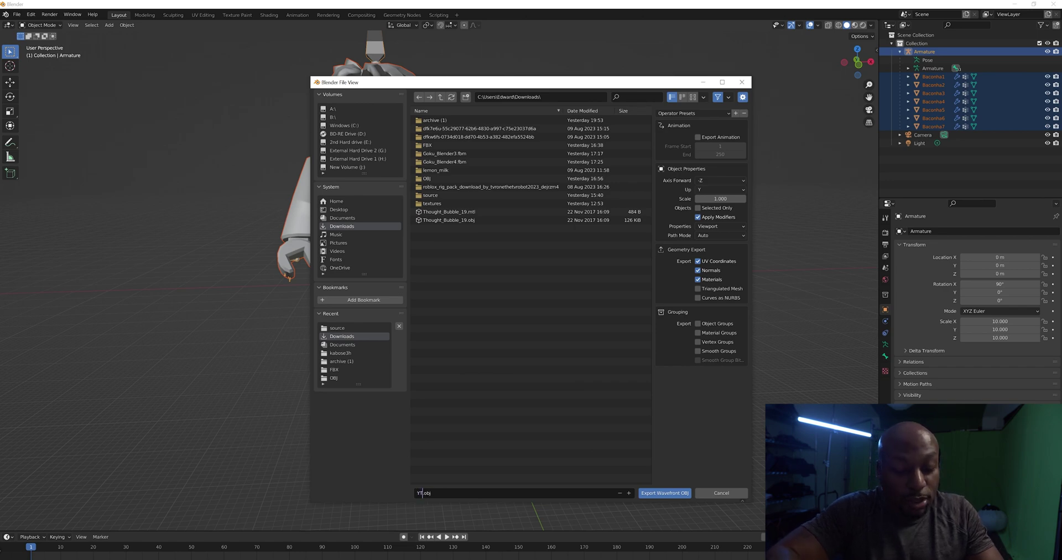
{"action": "type", "text": "Tut"}
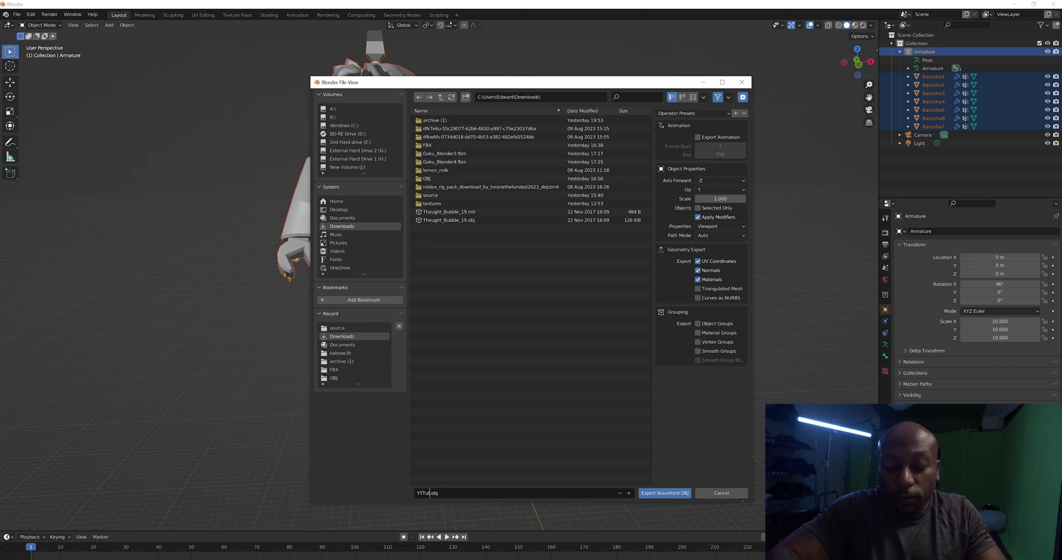
{"action": "type", "text": "orial"}
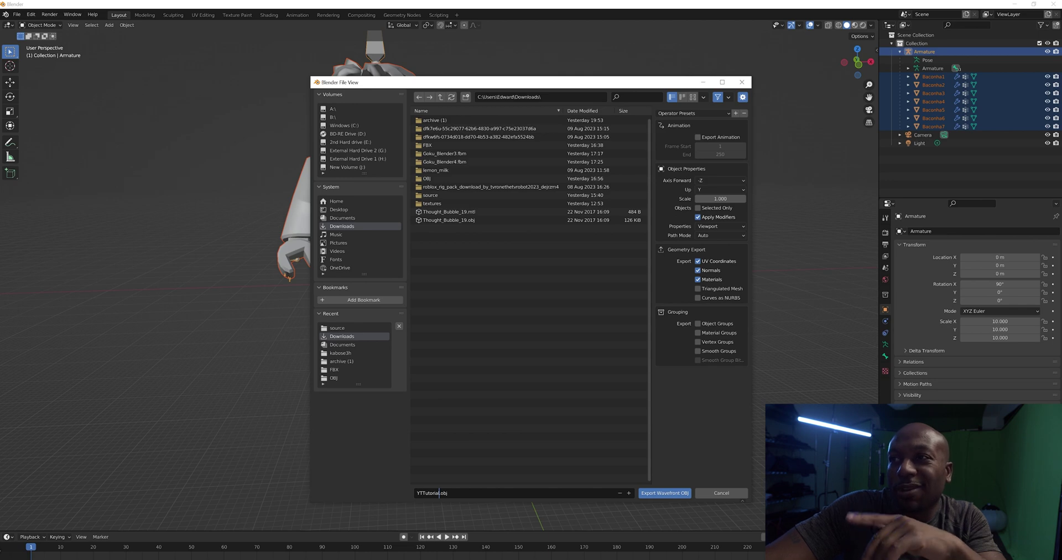
{"action": "left_click", "coordinate": [663, 493]}
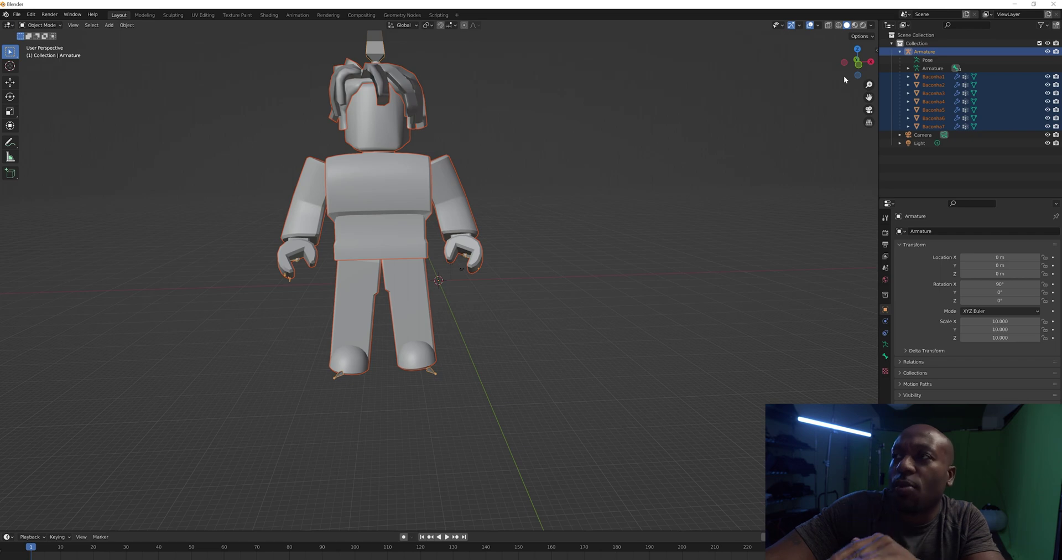
Quit Blender with Don't Save, then browse for a character file on AccuRig's load page
{"action": "left_click", "coordinate": [1054, 5]}
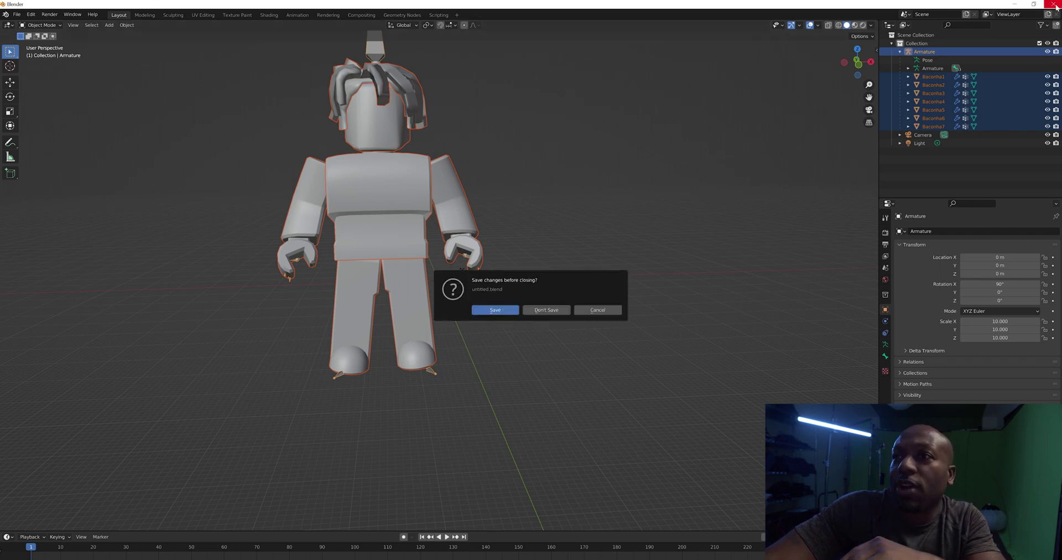
{"action": "left_click", "coordinate": [540, 310]}
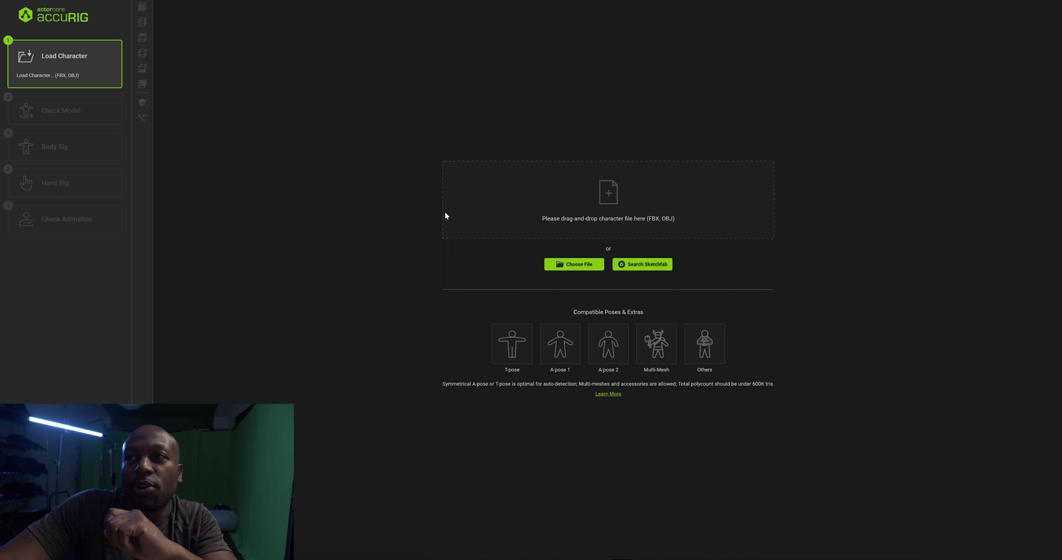
{"action": "left_click", "coordinate": [528, 214]}
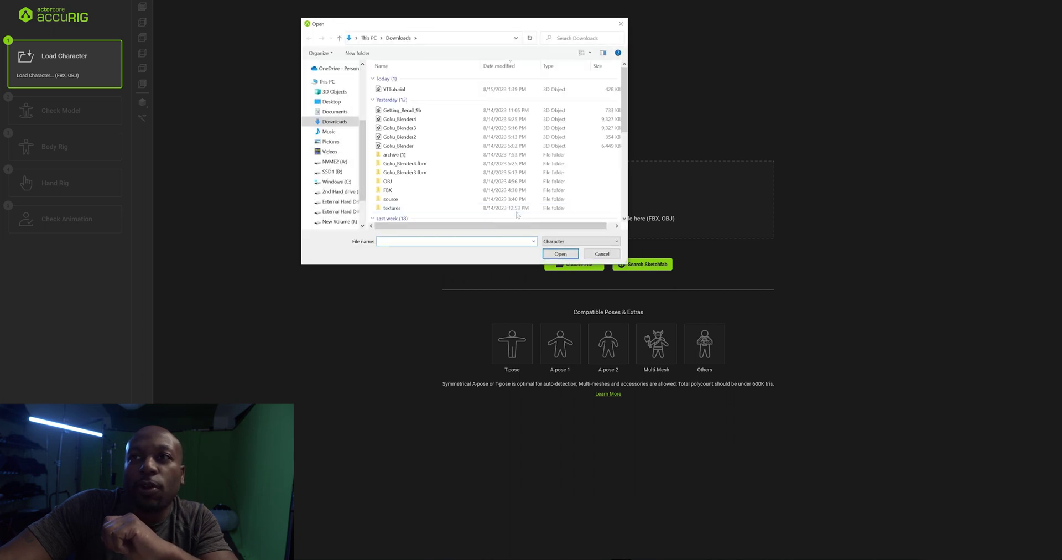
Load YTTutorial from Downloads so the Roblox character appears at the Check Model step
{"action": "double_click", "coordinate": [390, 89]}
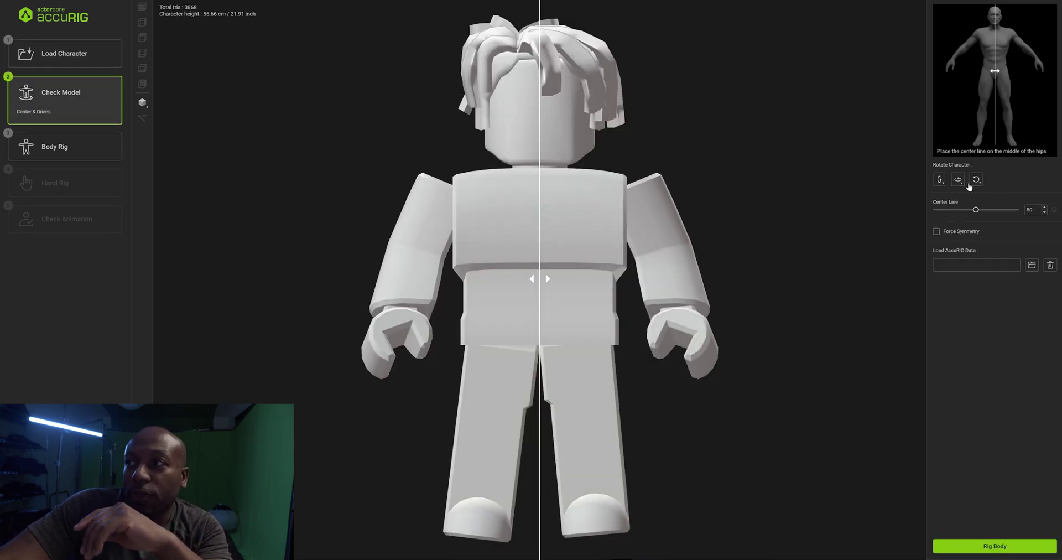
{"action": "left_click", "coordinate": [959, 180]}
{"action": "left_click", "coordinate": [959, 181]}
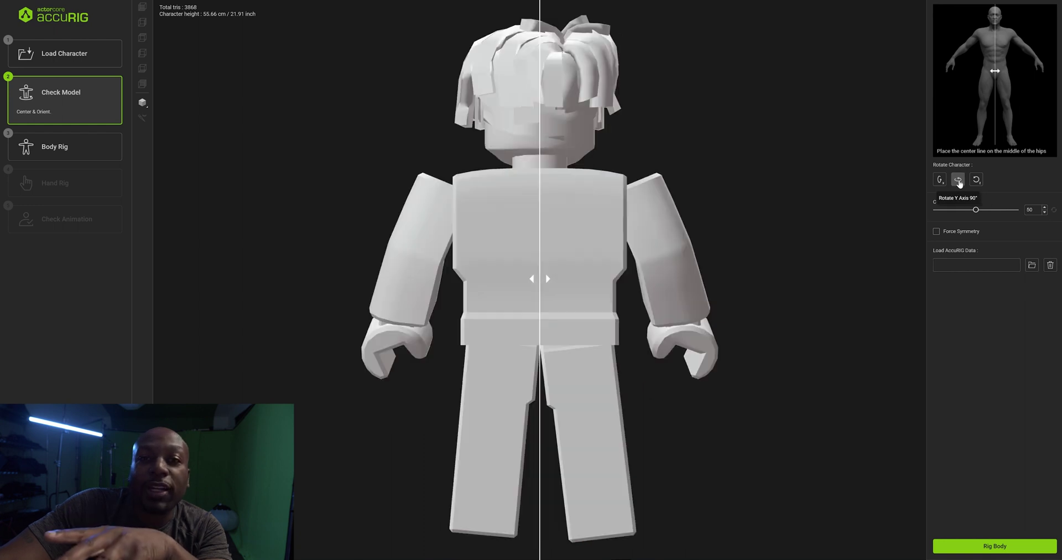
{"action": "left_click", "coordinate": [958, 181]}
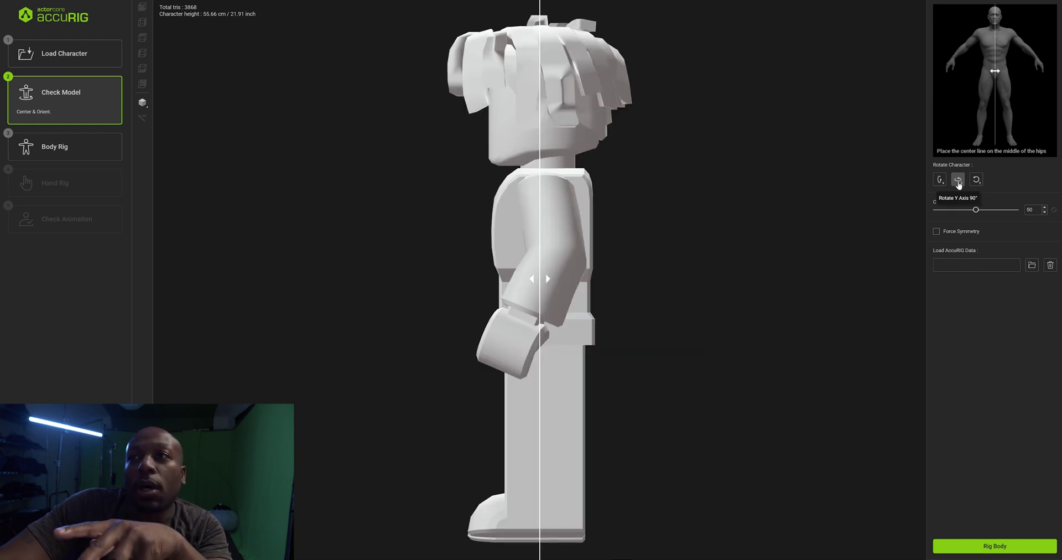
{"action": "left_click", "coordinate": [959, 181]}
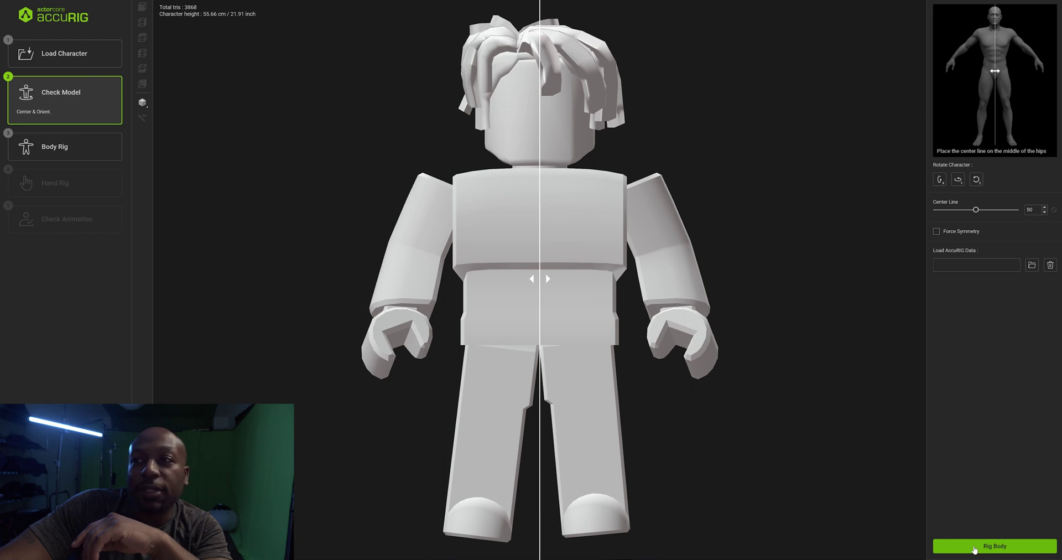
{"action": "left_click", "coordinate": [974, 546]}
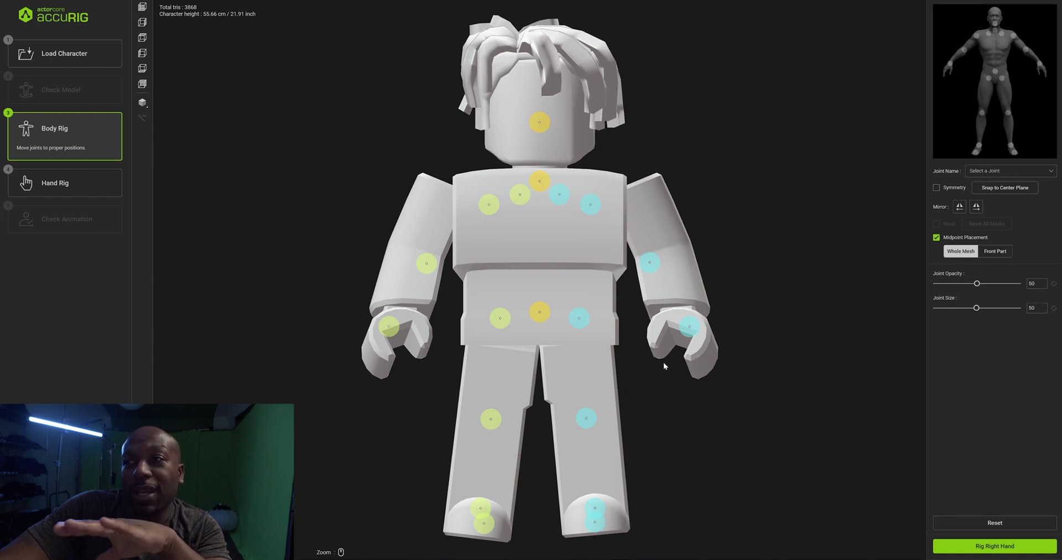
Move the left and right hand and forearm joints onto the wrists and elbows
{"action": "left_click_drag", "start_coordinate": [688, 326], "coordinate": [681, 308]}
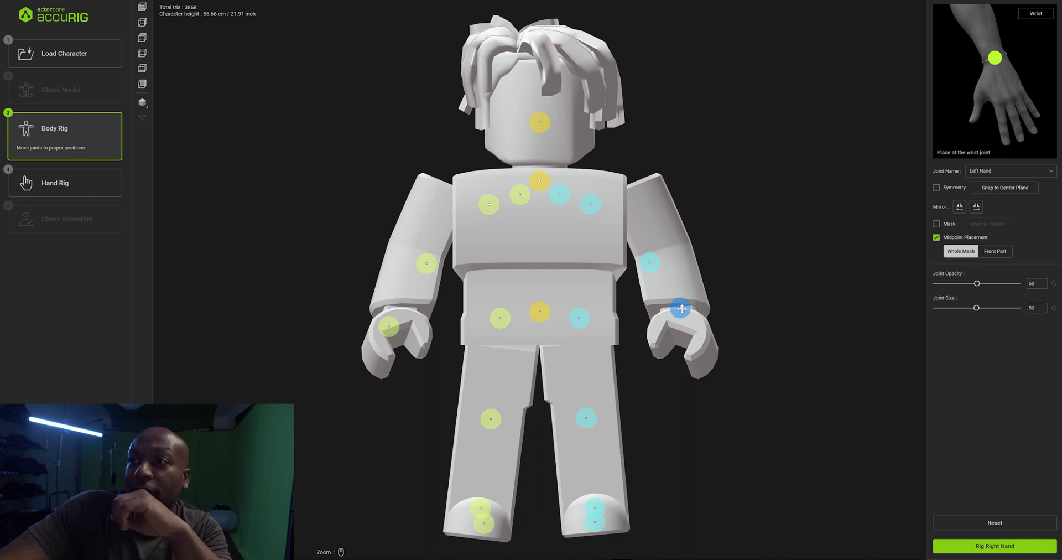
{"action": "left_click_drag", "start_coordinate": [649, 262], "coordinate": [667, 250]}
{"action": "left_click", "coordinate": [426, 263]}
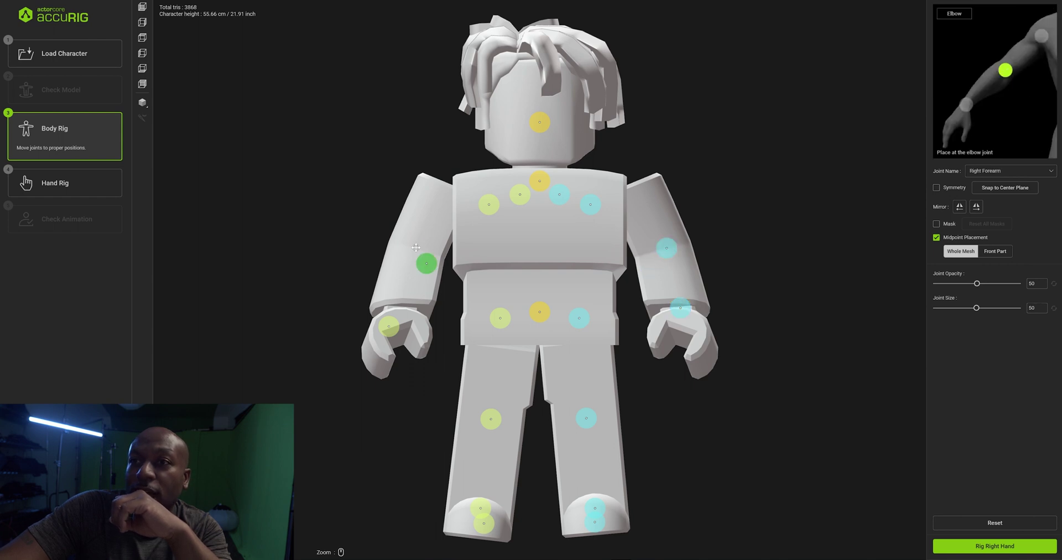
{"action": "left_click_drag", "start_coordinate": [426, 264], "coordinate": [419, 250]}
{"action": "left_click_drag", "start_coordinate": [388, 326], "coordinate": [404, 307]}
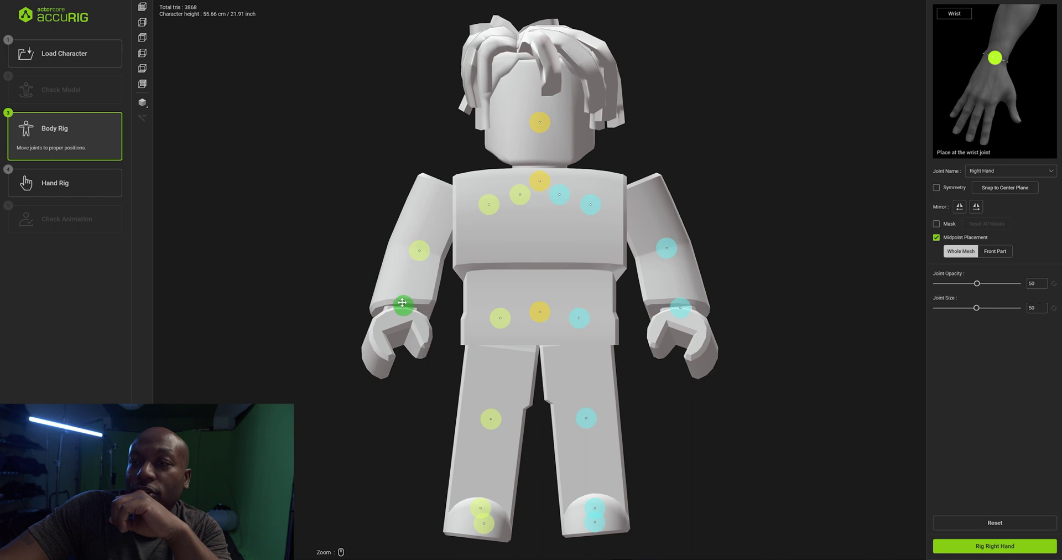
Fit the neck, clavicle and shoulder joints, then proceed to rigging the hands
{"action": "left_click_drag", "start_coordinate": [539, 183], "coordinate": [469, 193]}
{"action": "left_click_drag", "start_coordinate": [590, 204], "coordinate": [570, 191]}
{"action": "left_click", "coordinate": [541, 172]}
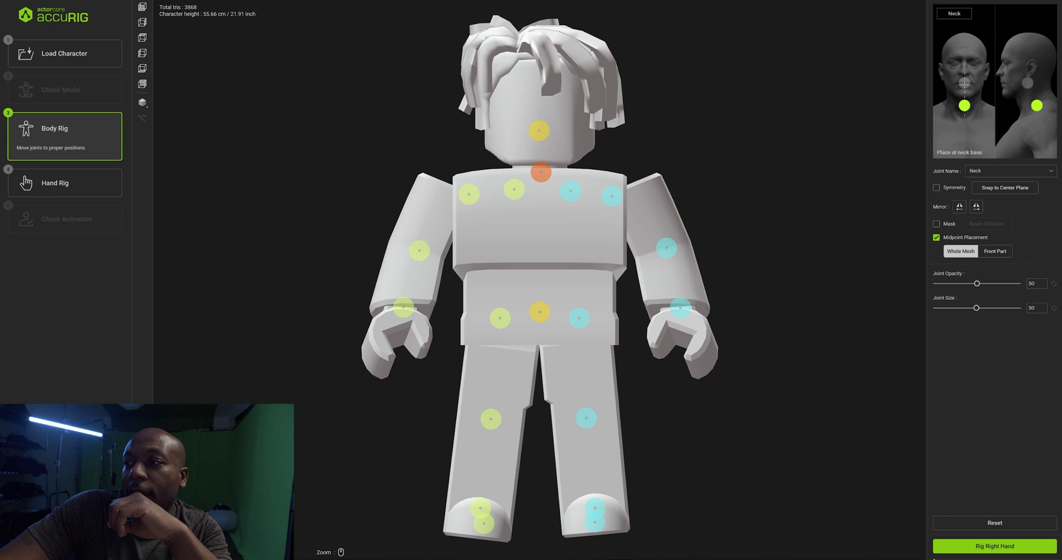
{"action": "left_click", "coordinate": [963, 549]}
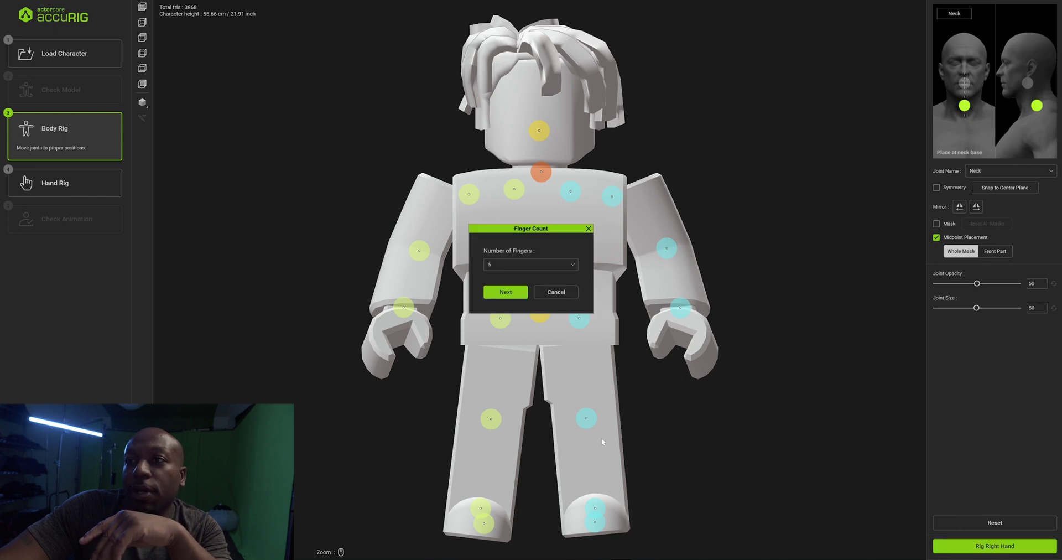
Choose the hands' number of fingers and build the rig, reaching the Check Animation preview
{"action": "left_click", "coordinate": [537, 265]}
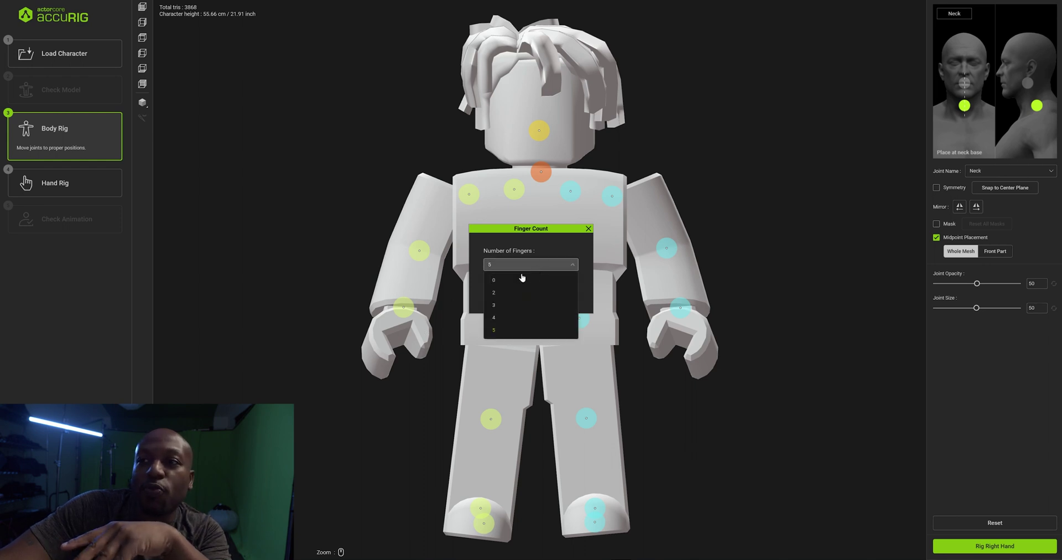
{"action": "left_click", "coordinate": [521, 280]}
{"action": "left_click", "coordinate": [512, 297]}
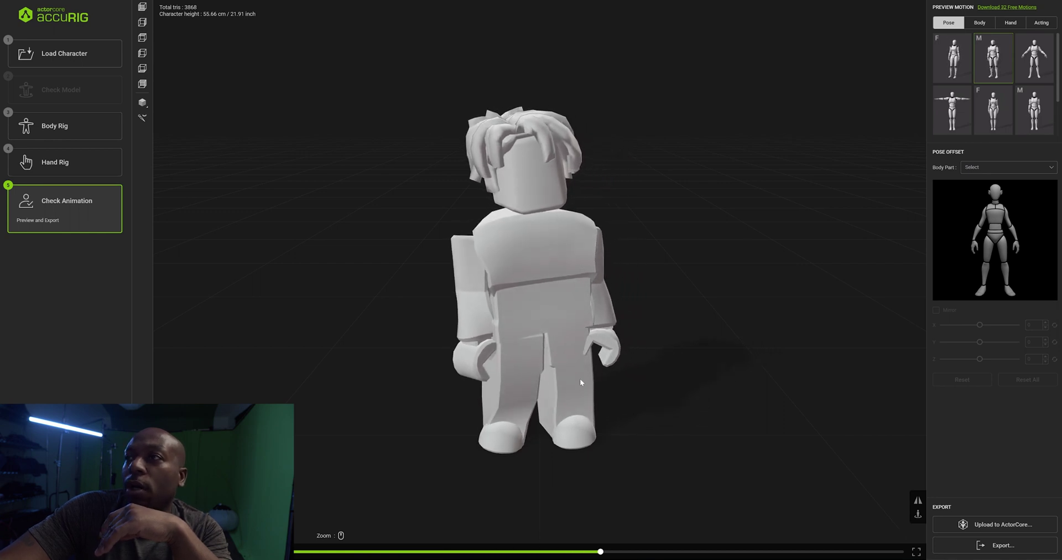
Preview the rigged character in a T-pose and playing an acting walk motion
{"action": "left_click", "coordinate": [952, 111]}
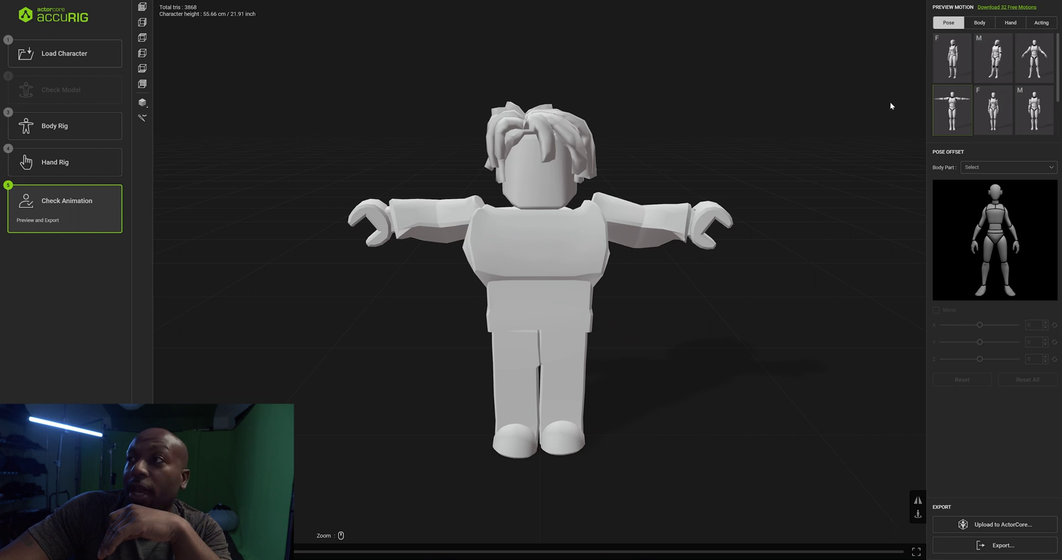
{"action": "left_click", "coordinate": [1041, 22]}
{"action": "left_click", "coordinate": [993, 109]}
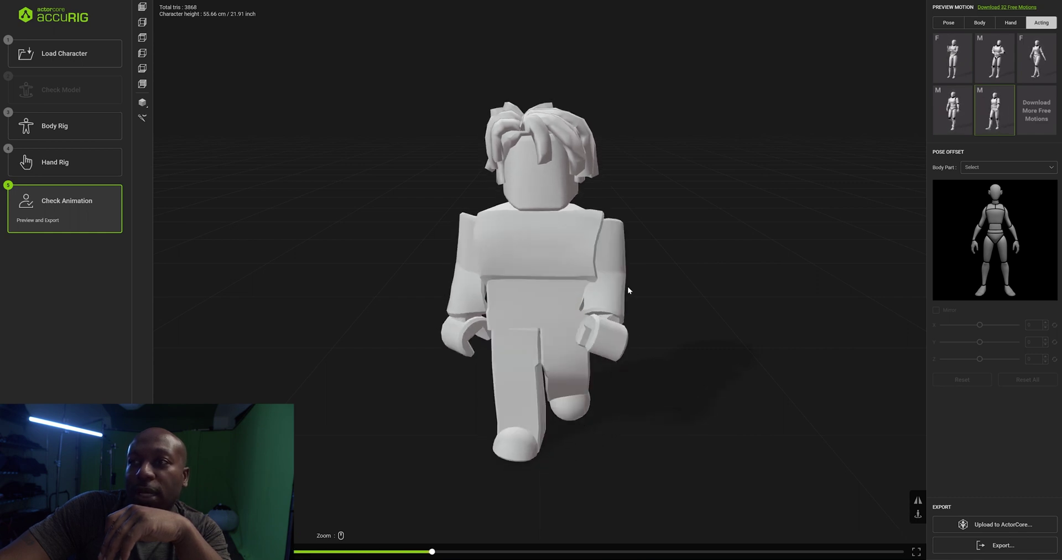
Offset the Left Upper Arm rotation to 12 on Z, then bring up the export choices
{"action": "left_click", "coordinate": [1007, 218]}
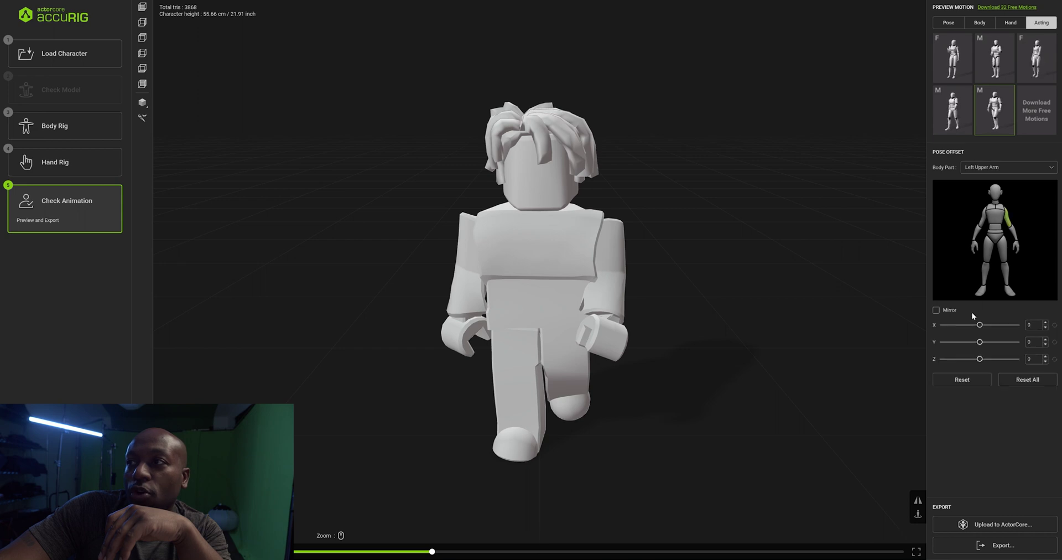
{"action": "left_click_drag", "start_coordinate": [980, 358], "coordinate": [984, 360]}
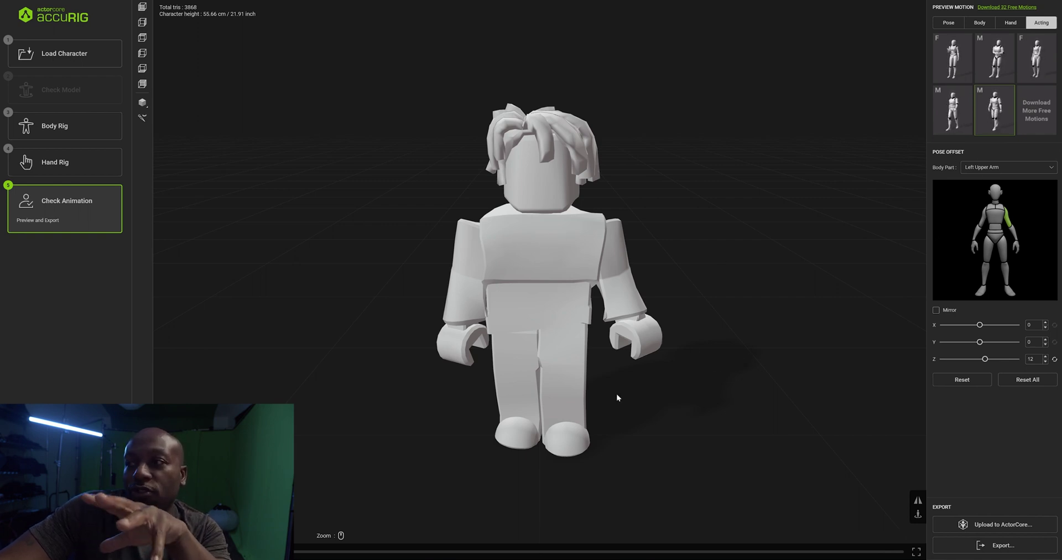
{"action": "left_click", "coordinate": [1001, 545]}
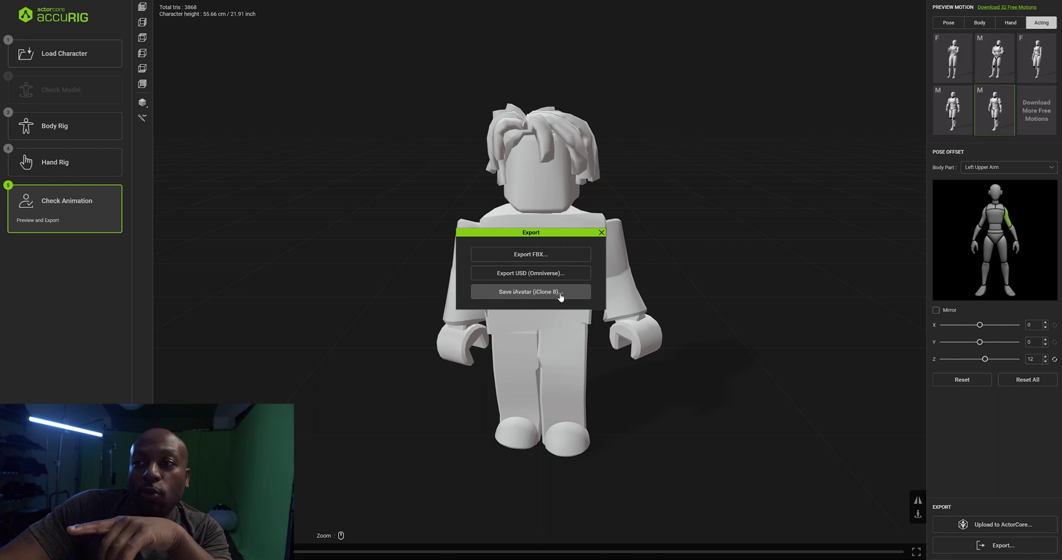
Save the character as iAvatar 'YTTutorial' in Downloads, then quit AccuRig without saving the project
{"action": "left_click", "coordinate": [524, 294]}
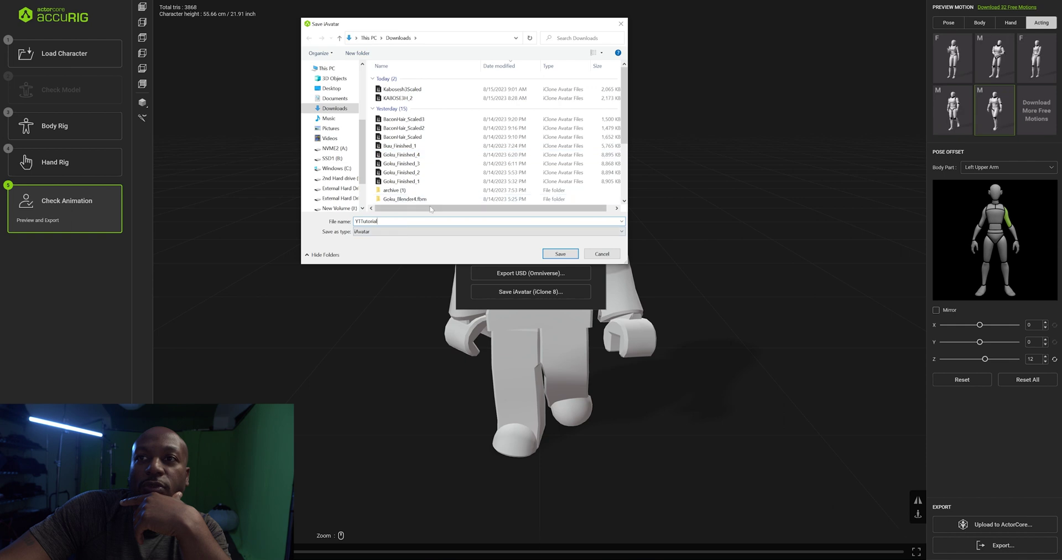
{"action": "left_click", "coordinate": [554, 254]}
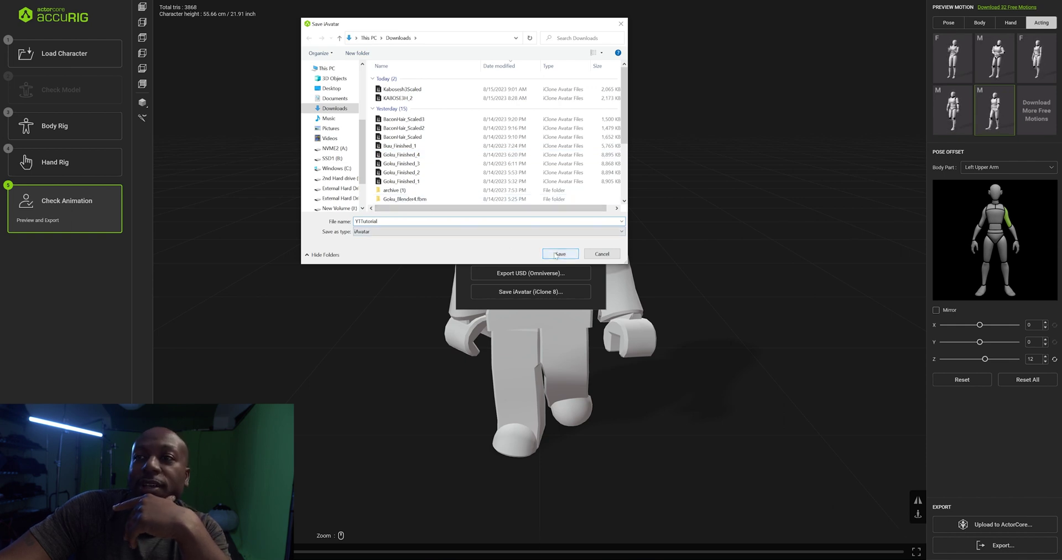
{"action": "left_click", "coordinate": [555, 254]}
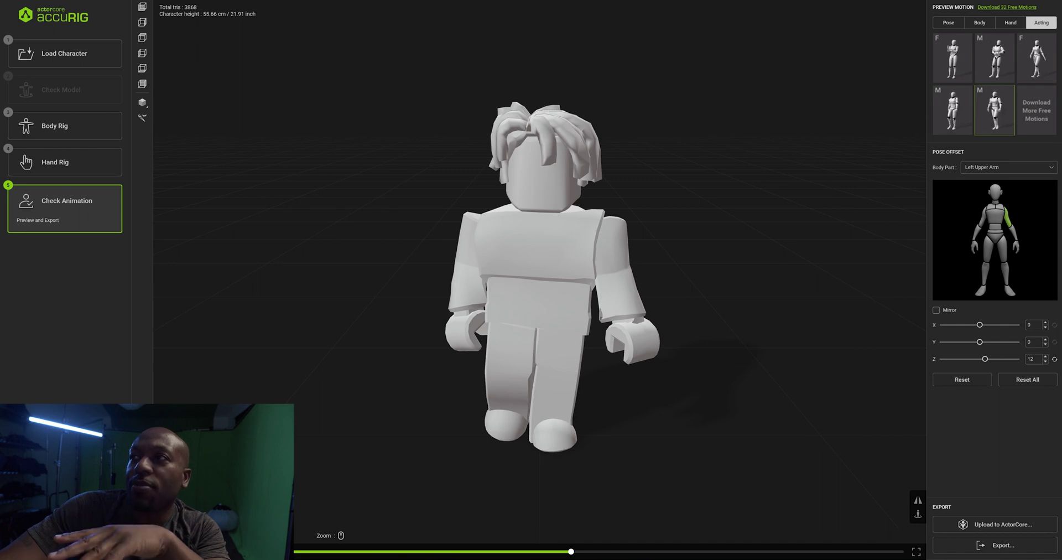
{"action": "left_click", "coordinate": [533, 288]}
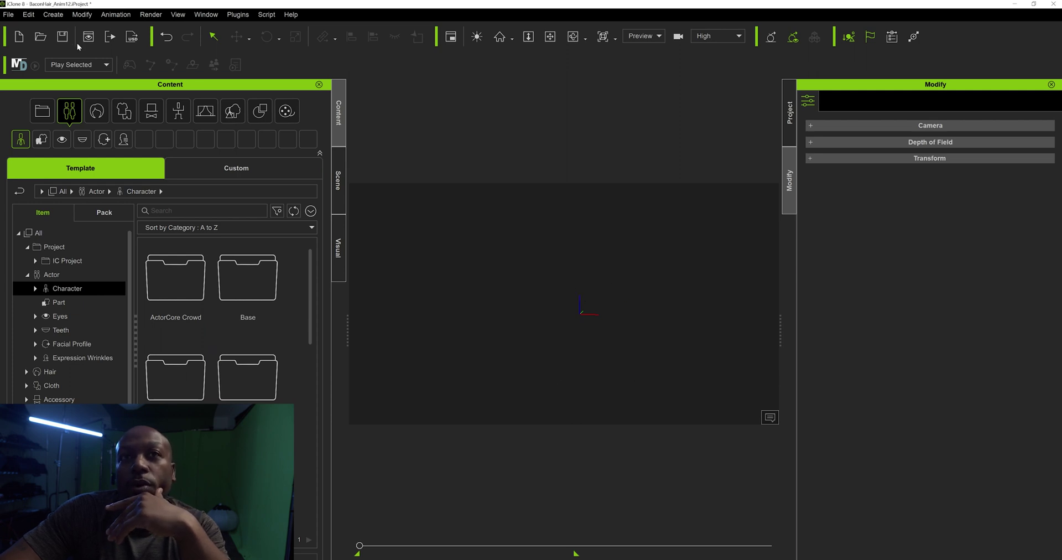
Import the YTTutorial iAvatar from Downloads into the scene and show its material settings
{"action": "left_click", "coordinate": [9, 14]}
{"action": "mouse_move", "coordinate": [102, 91]}
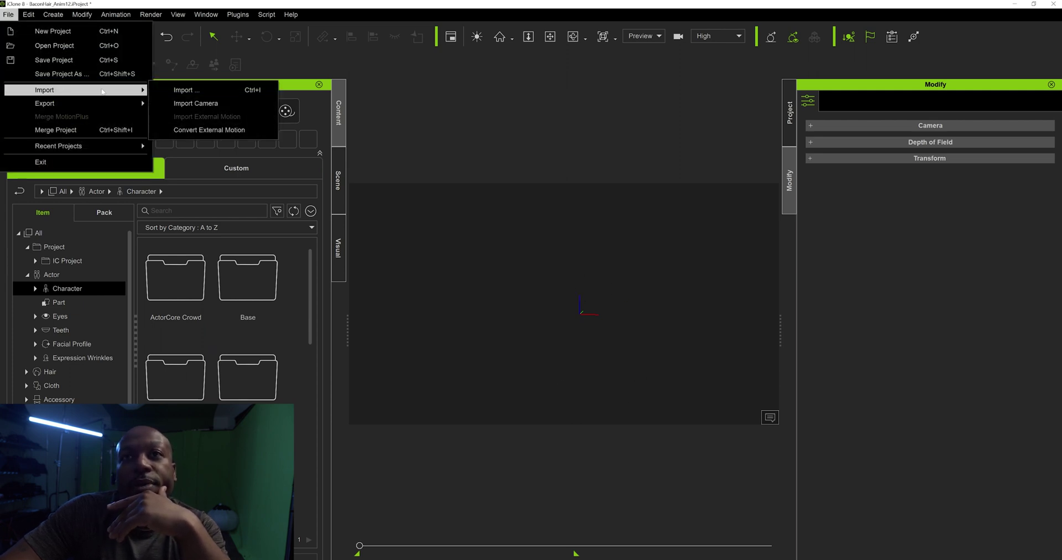
{"action": "left_click", "coordinate": [170, 94]}
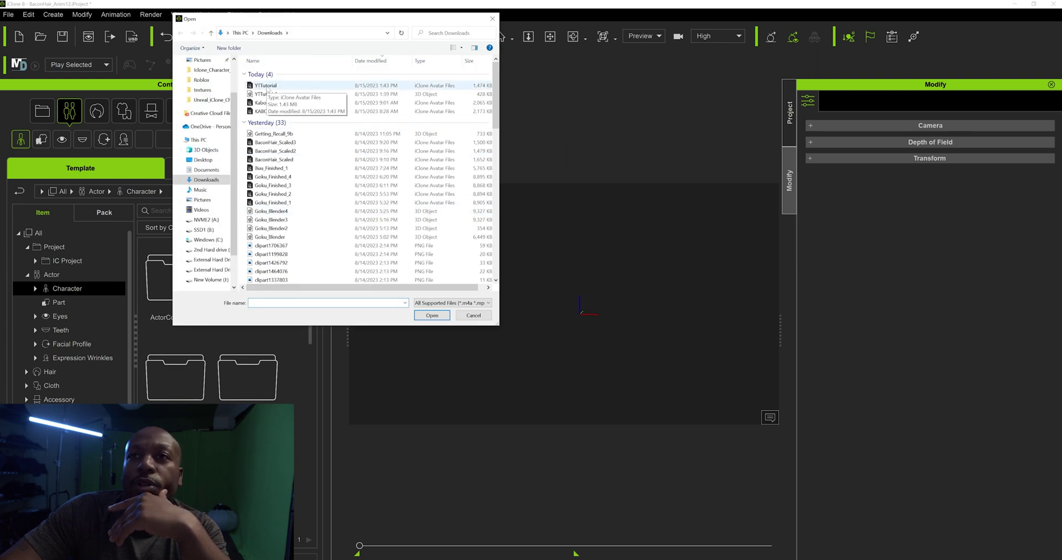
{"action": "left_click", "coordinate": [267, 87]}
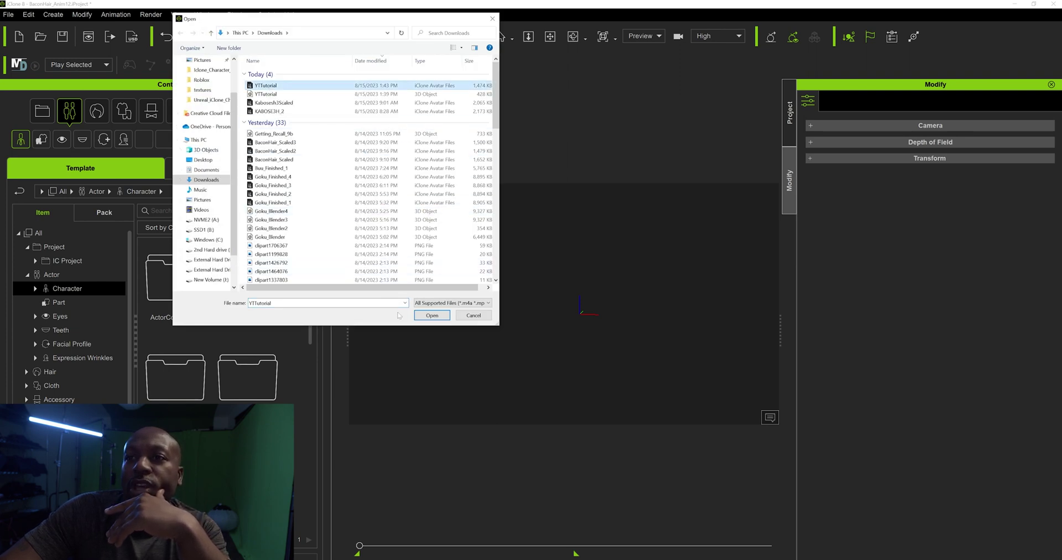
{"action": "left_click", "coordinate": [427, 315]}
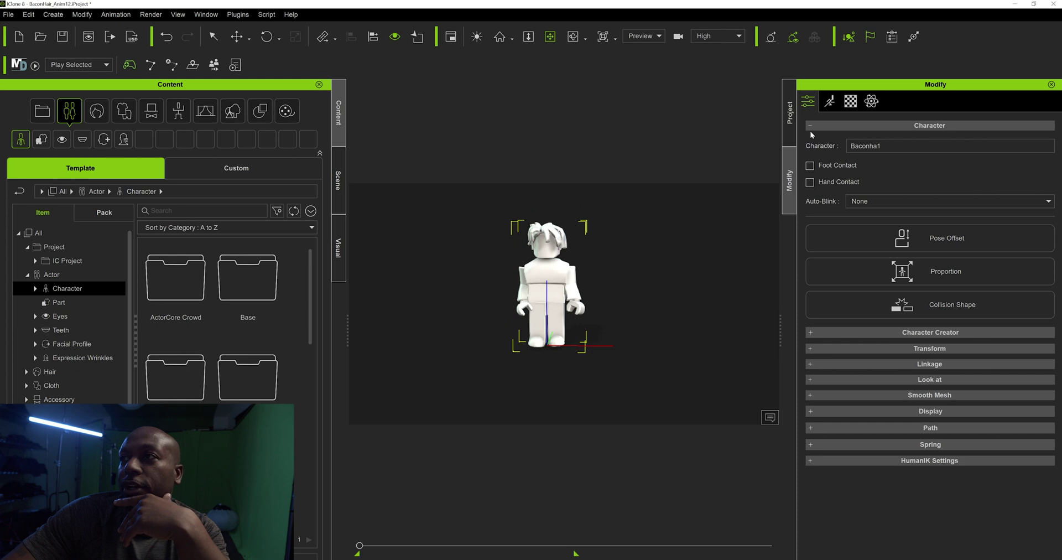
{"action": "key", "text": "F2"}
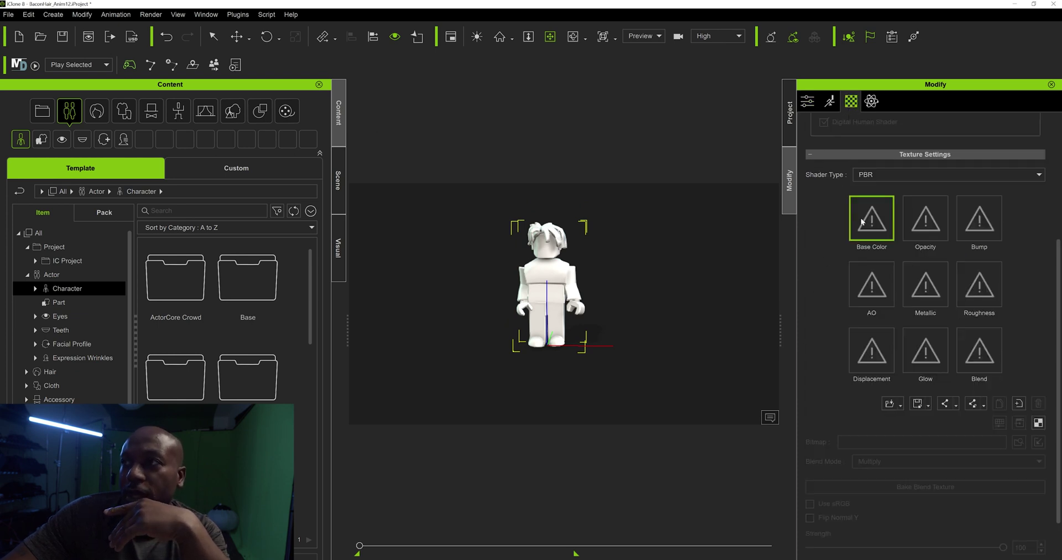
Load the Baconha1Tex image into the Base Color slot, then bring up the Downloads window
{"action": "scroll", "coordinate": [825, 198], "scroll_direction": "up", "scroll_amount": 3}
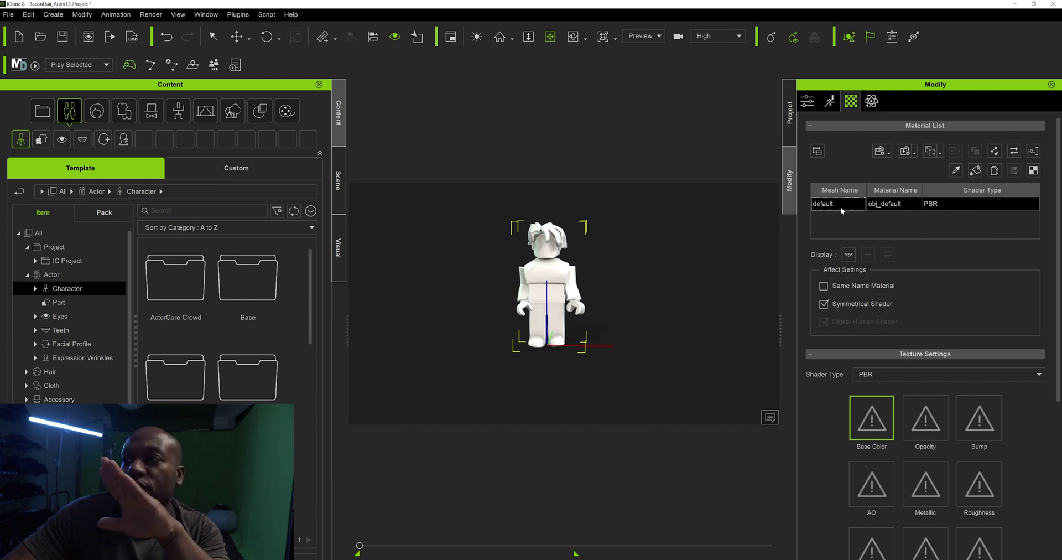
{"action": "scroll", "coordinate": [808, 426], "scroll_direction": "down", "scroll_amount": 3}
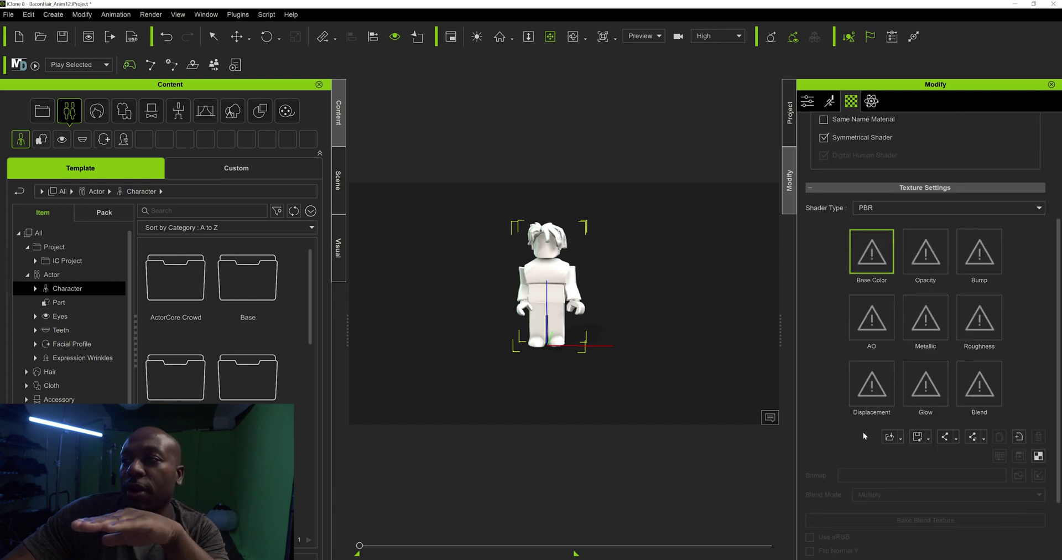
{"action": "left_click", "coordinate": [888, 437]}
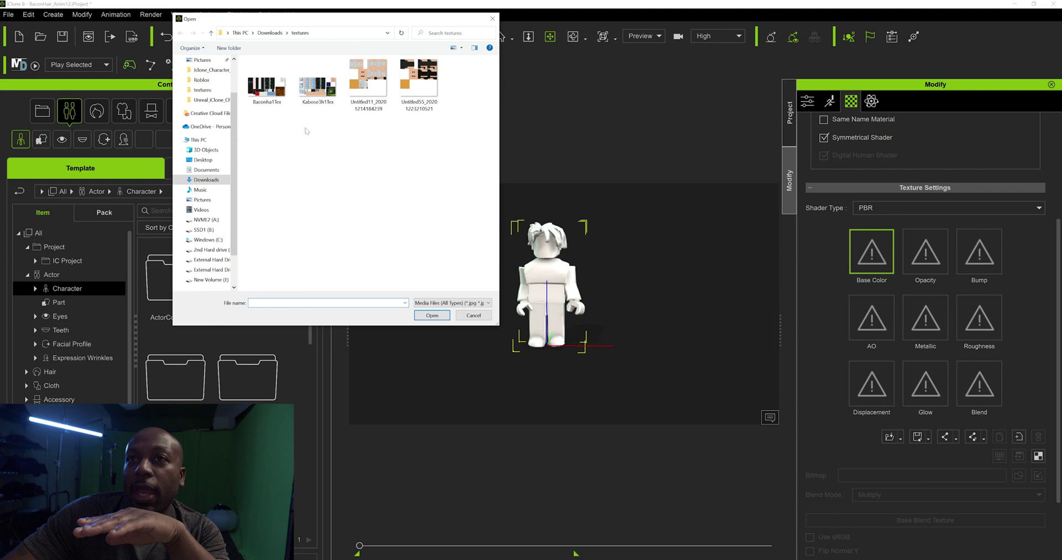
{"action": "double_click", "coordinate": [262, 94]}
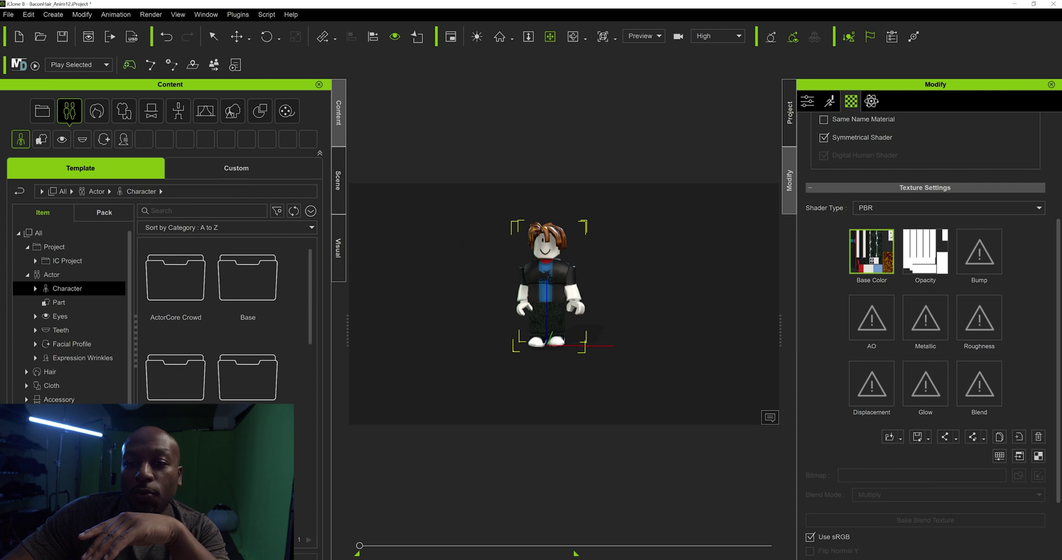
{"action": "mouse_move", "coordinate": [556, 558]}
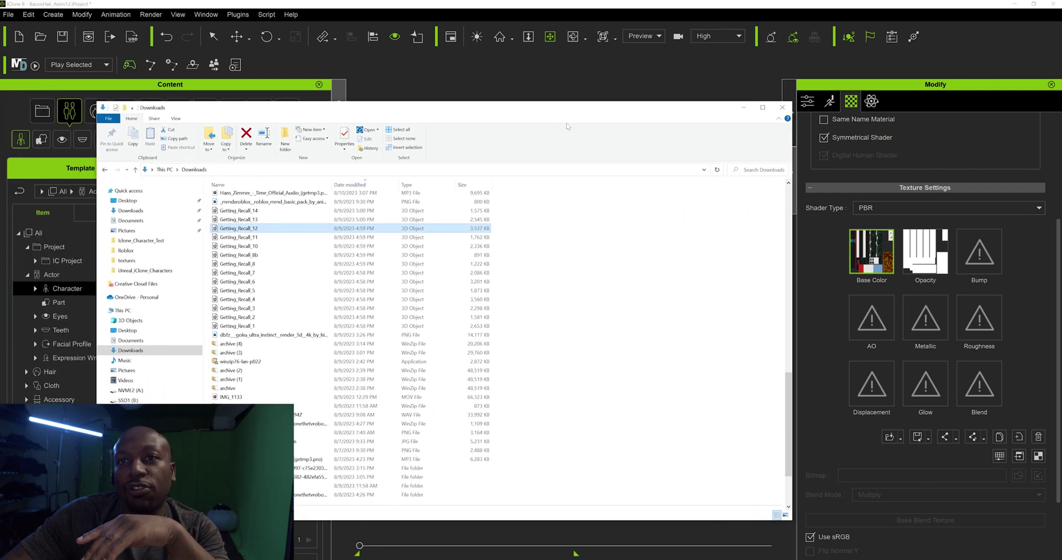
Drop the mocap FBX from Downloads onto the character and select the Xsens motion profile
{"action": "left_click", "coordinate": [144, 553]}
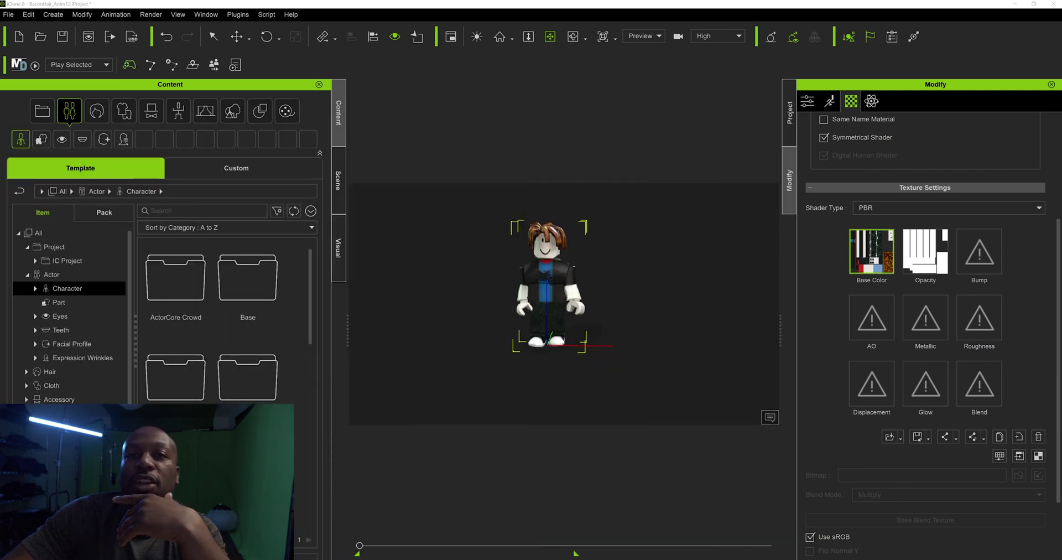
{"action": "left_click_drag", "start_coordinate": [136, 215], "coordinate": [542, 252]}
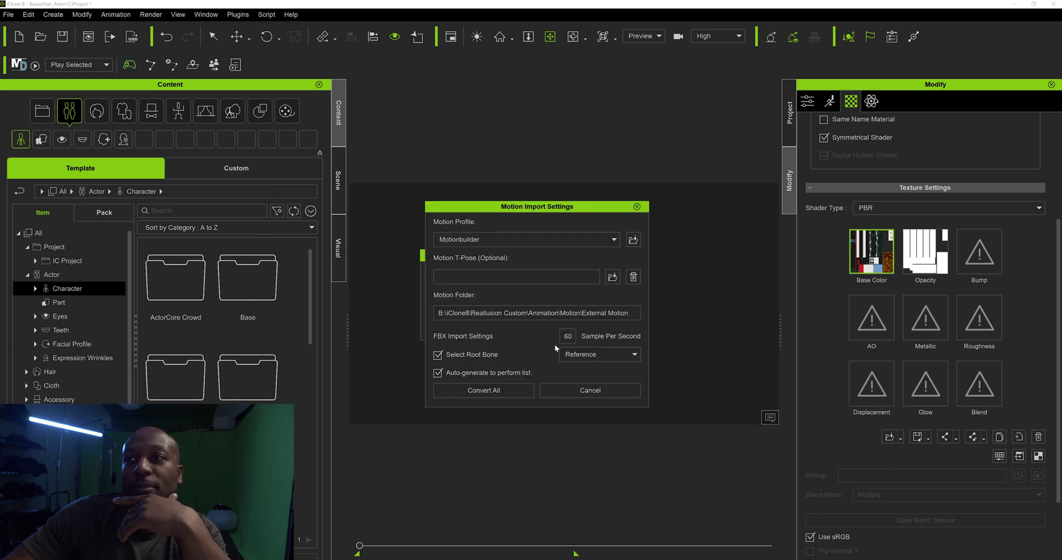
{"action": "left_click", "coordinate": [508, 240]}
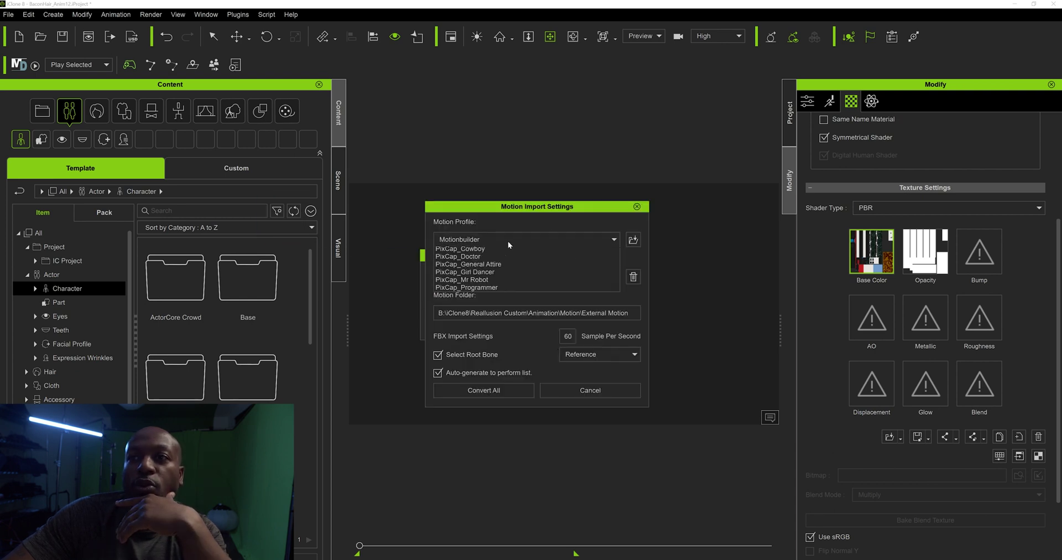
{"action": "left_click", "coordinate": [465, 313]}
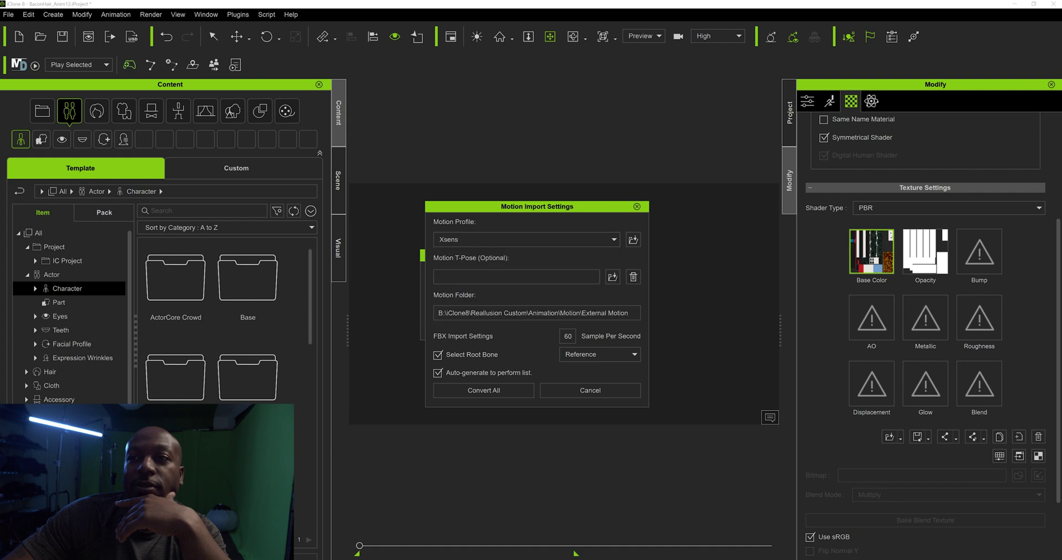
{"action": "left_click", "coordinate": [532, 240]}
{"action": "scroll", "coordinate": [506, 284], "scroll_direction": "up", "scroll_amount": 5}
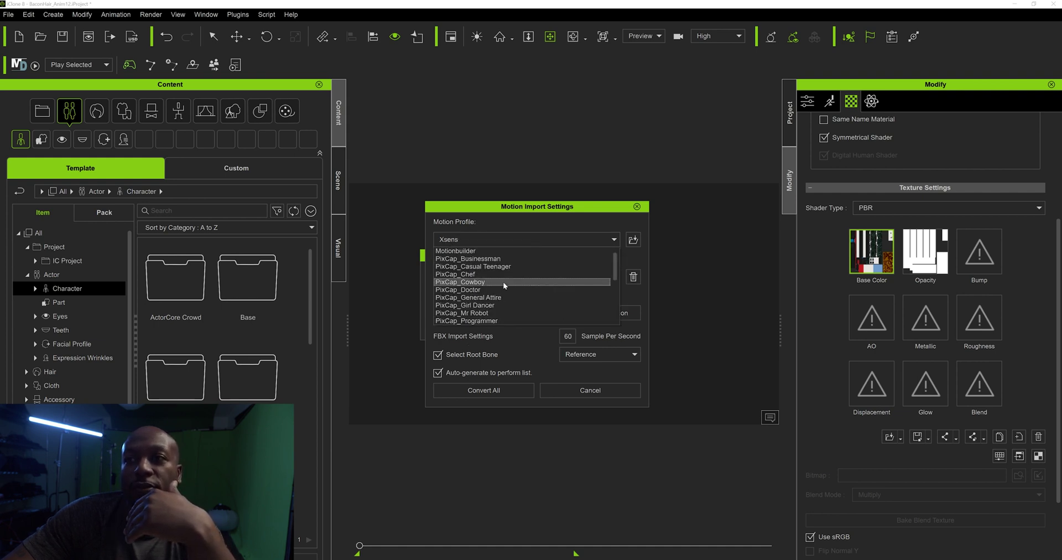
{"action": "scroll", "coordinate": [503, 282], "scroll_direction": "down", "scroll_amount": 5}
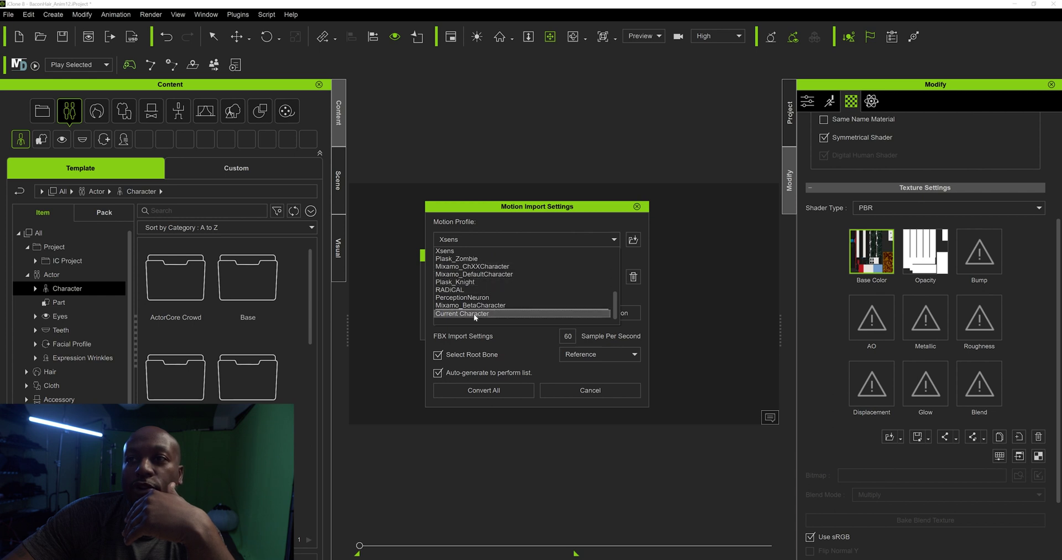
{"action": "left_click", "coordinate": [477, 252]}
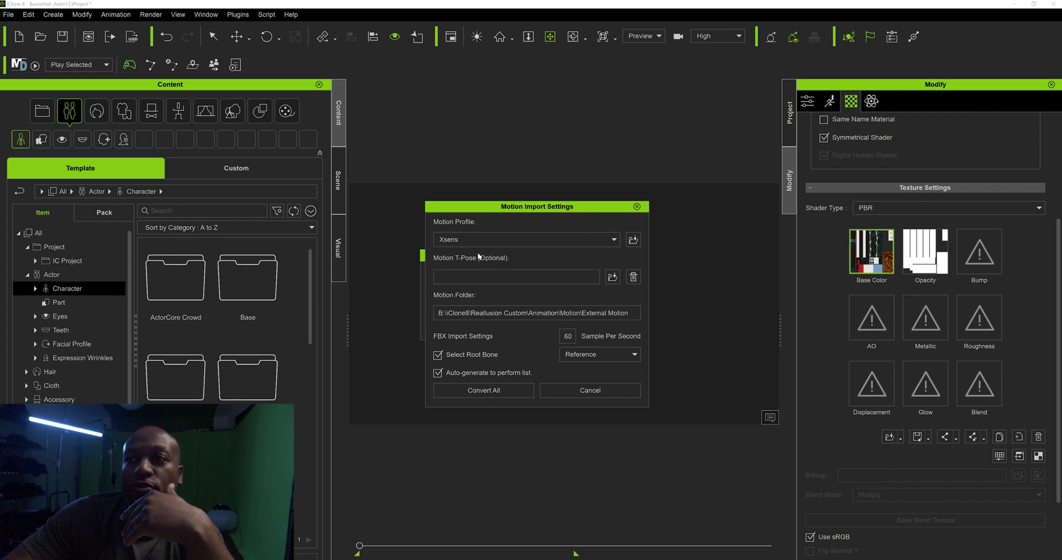
Convert all with Xsens and play the character's new mocap animation
{"action": "left_click", "coordinate": [495, 392]}
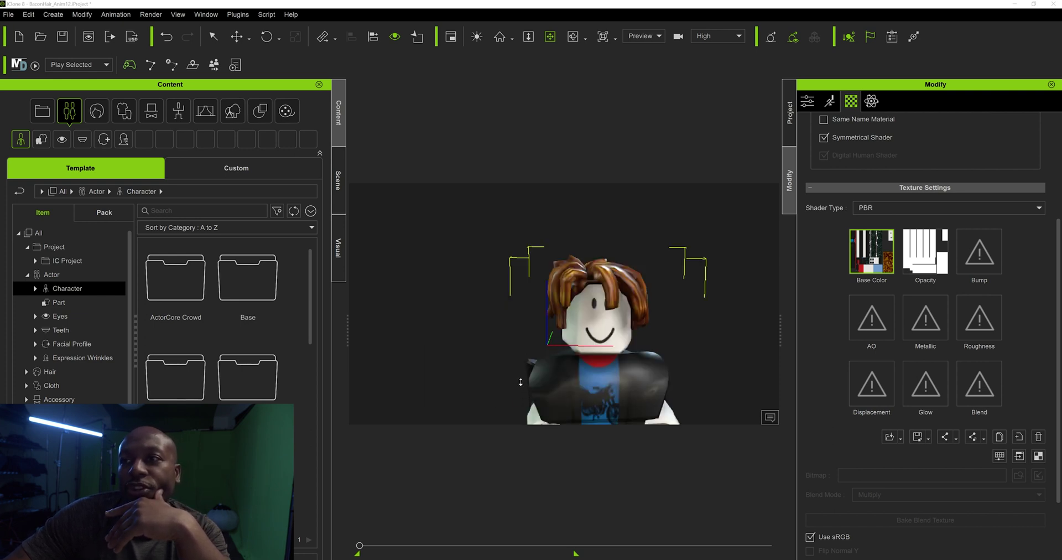
{"action": "scroll", "coordinate": [520, 382], "scroll_direction": "down", "scroll_amount": 5}
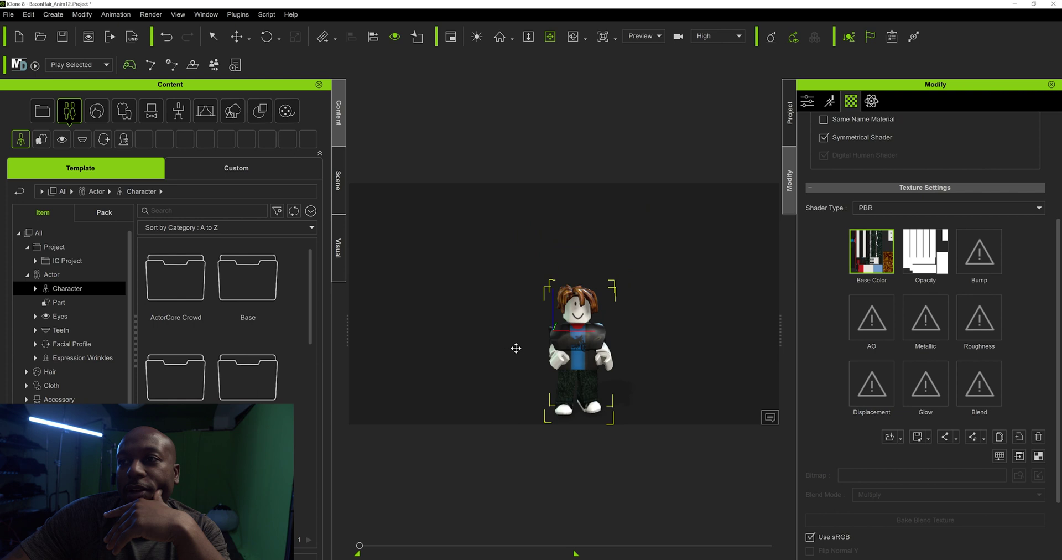
{"action": "scroll", "coordinate": [506, 379], "scroll_direction": "down", "scroll_amount": 2}
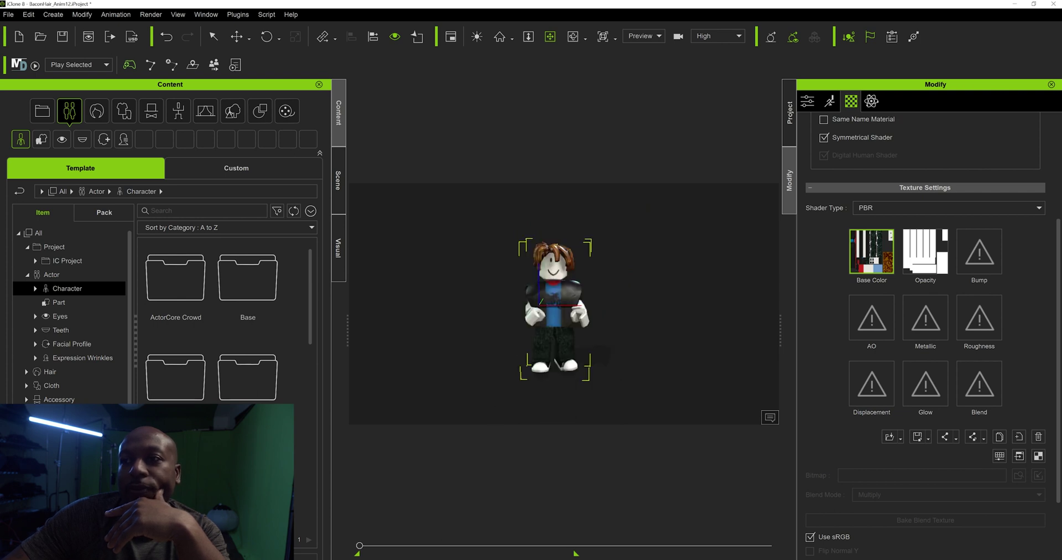
{"action": "key", "text": "space"}
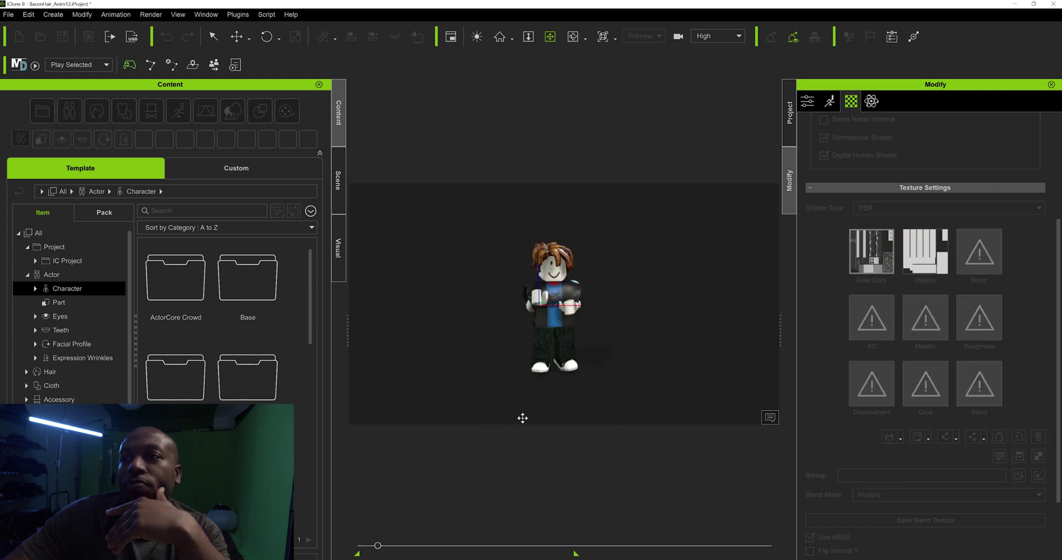